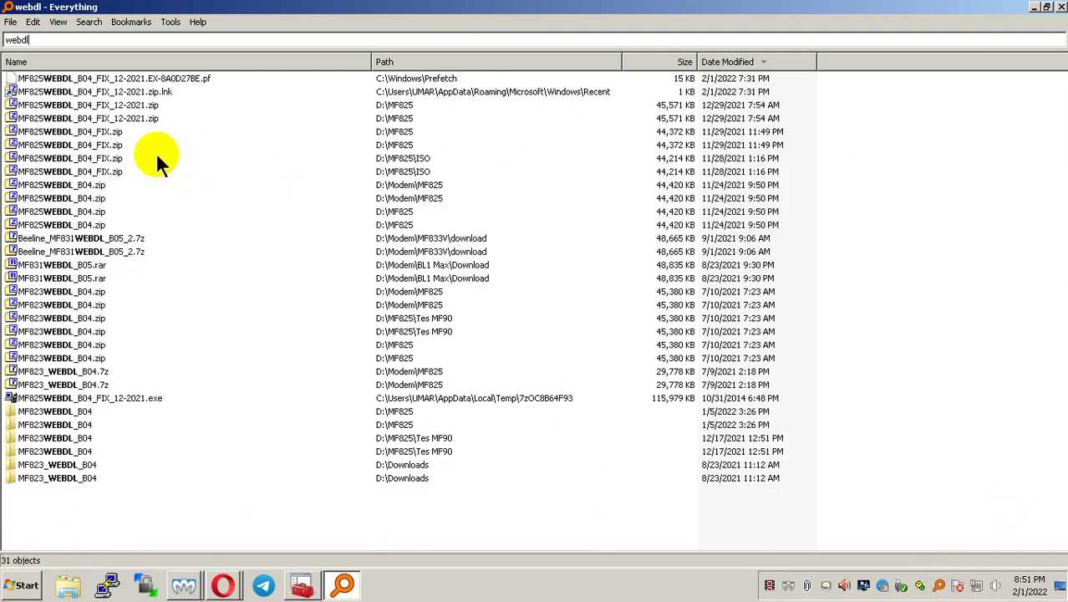
Run MF825WEBDL_B04_FIX.exe from the MF825WEBDL_B04_FIX.zip archive in D:\MF825 and close the archive window.
{"action": "left_click", "coordinate": [101, 132]}
{"action": "double_click", "coordinate": [231, 155]}
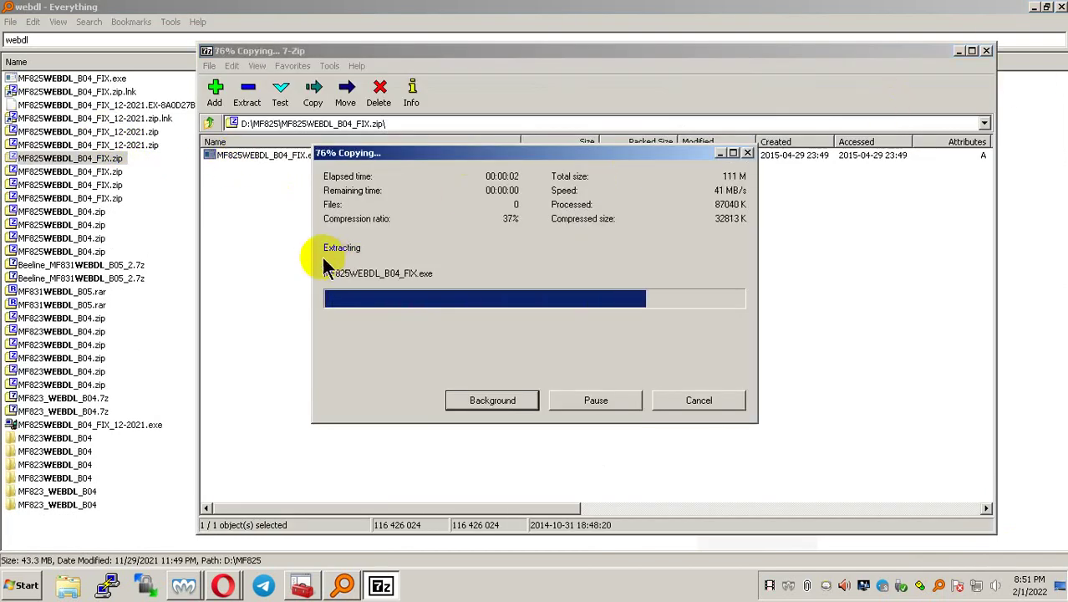
{"action": "left_click", "coordinate": [95, 159]}
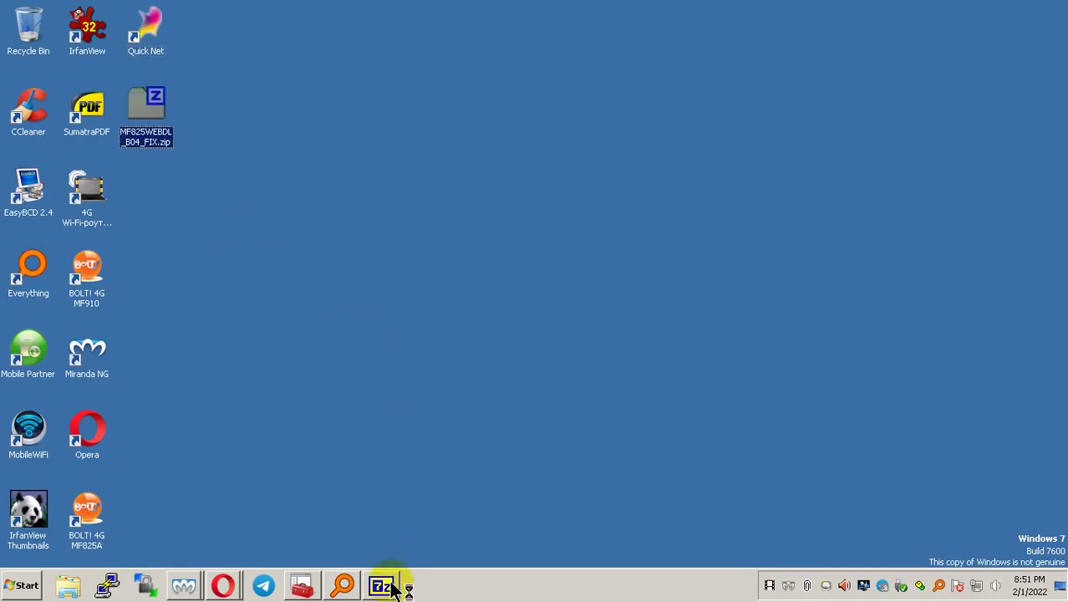
{"action": "left_click", "coordinate": [398, 582]}
{"action": "left_click", "coordinate": [986, 50]}
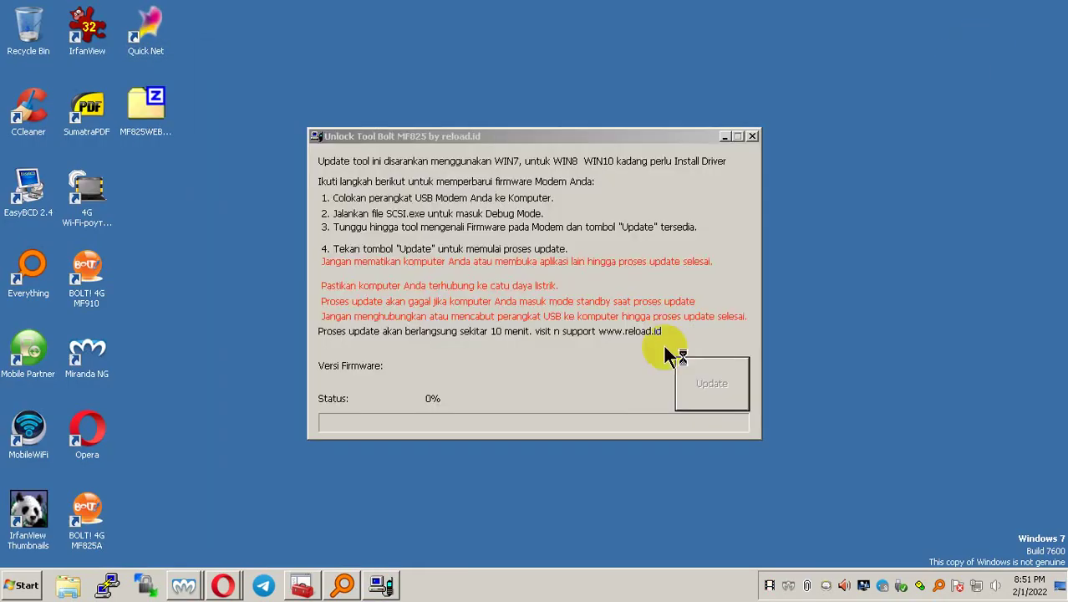
Close the file search window and place the unlock tool beside the Device Manager window.
{"action": "left_click", "coordinate": [343, 584]}
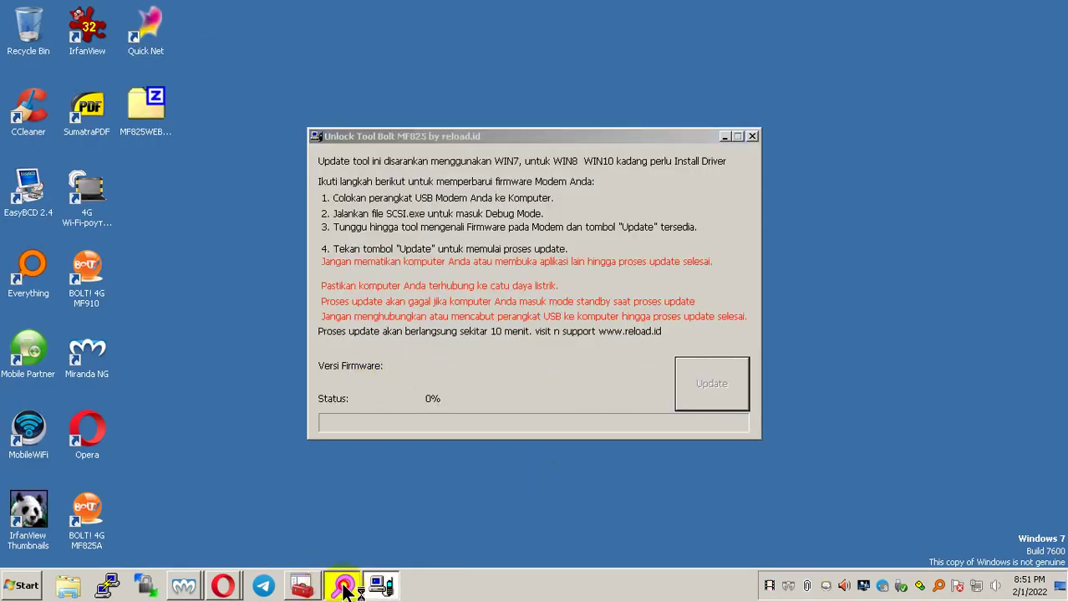
{"action": "left_click", "coordinate": [343, 584]}
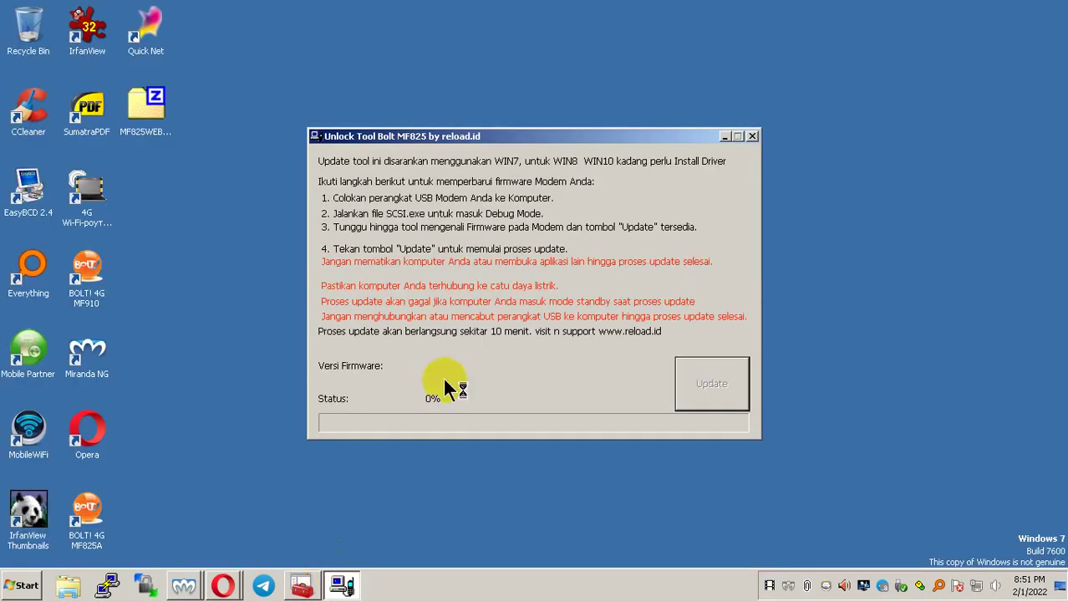
{"action": "left_click", "coordinate": [302, 584]}
{"action": "left_click_drag", "start_coordinate": [674, 269], "coordinate": [542, 293]}
{"action": "left_click", "coordinate": [589, 290]}
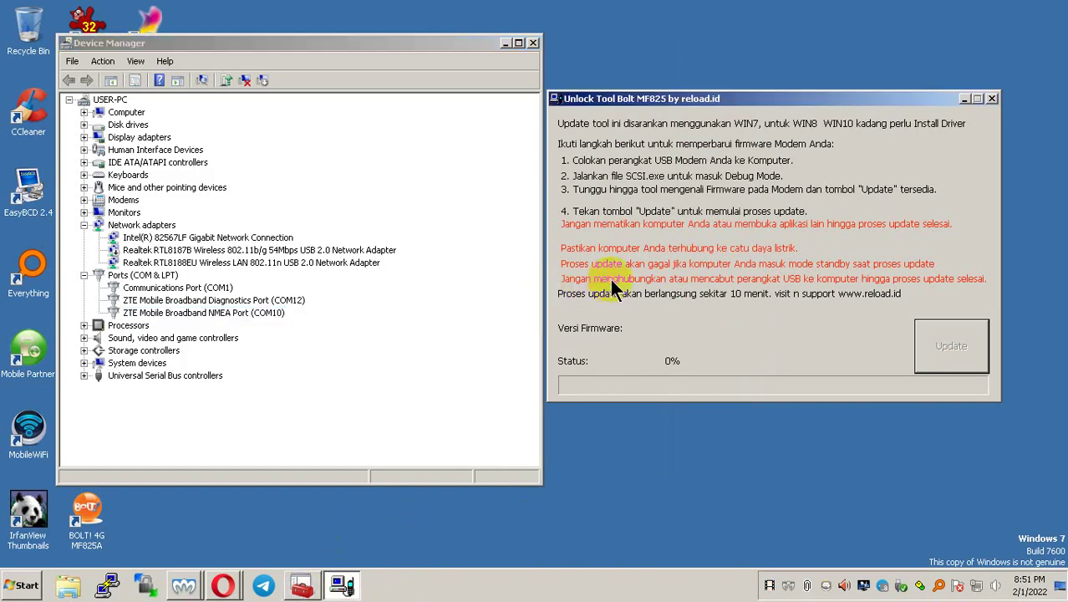
Check the ZTE Diagnostics and NMEA ports in Device Manager and start the firmware update in the unlock tool.
{"action": "left_click", "coordinate": [255, 300]}
{"action": "left_click", "coordinate": [260, 313]}
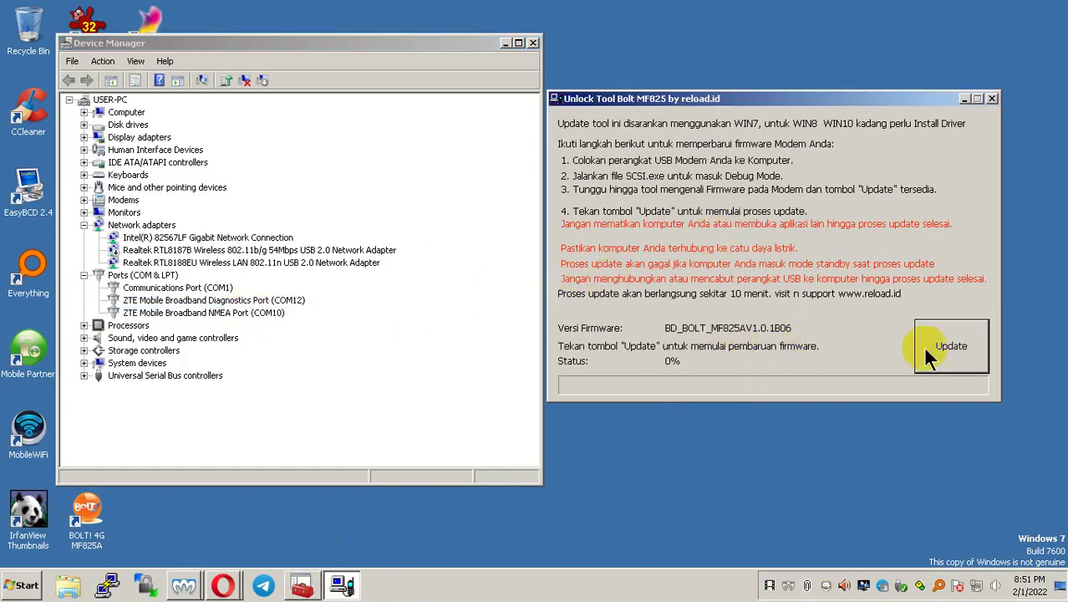
{"action": "left_click", "coordinate": [932, 344]}
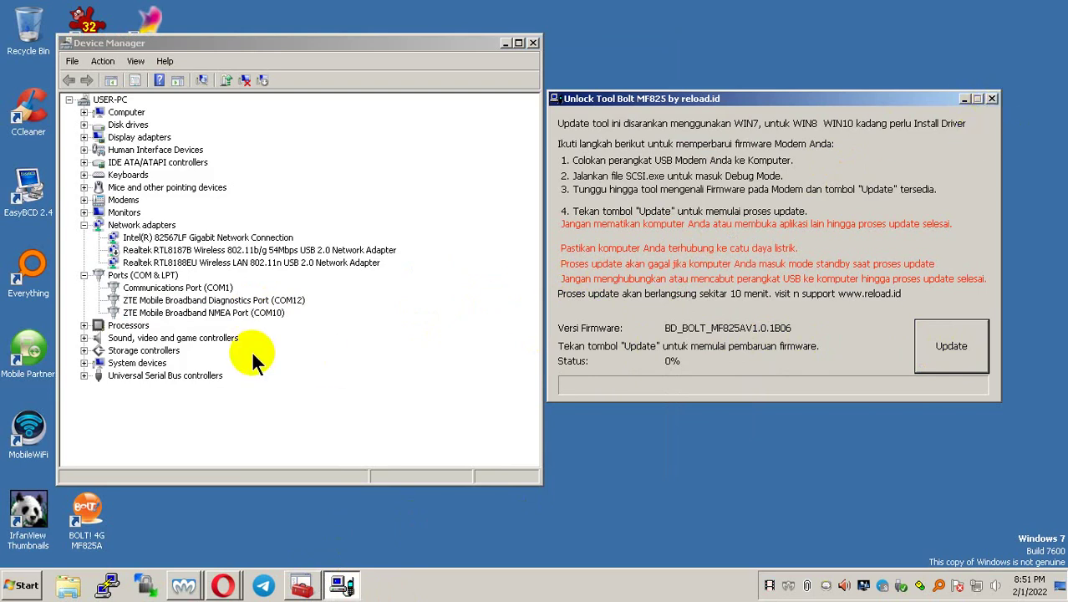
Examine the ZTE Mobile Broadband Diagnostics and NMEA ports in Device Manager and try to close the unlock tool.
{"action": "left_click", "coordinate": [179, 301]}
{"action": "left_click", "coordinate": [180, 312]}
{"action": "left_click", "coordinate": [180, 300]}
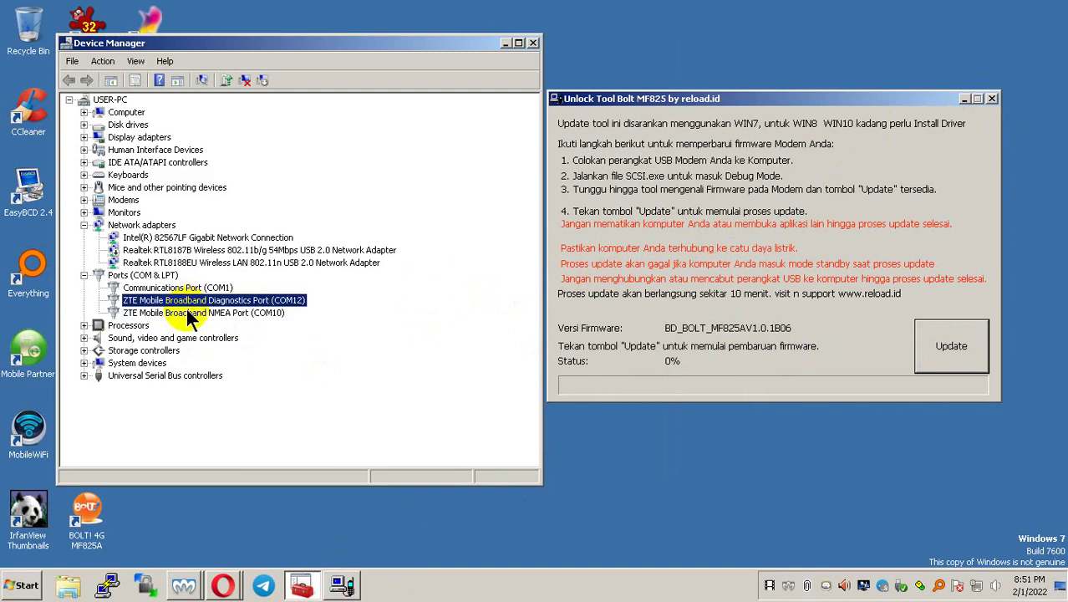
{"action": "left_click", "coordinate": [180, 313]}
{"action": "left_click", "coordinate": [180, 300]}
{"action": "left_click", "coordinate": [993, 99]}
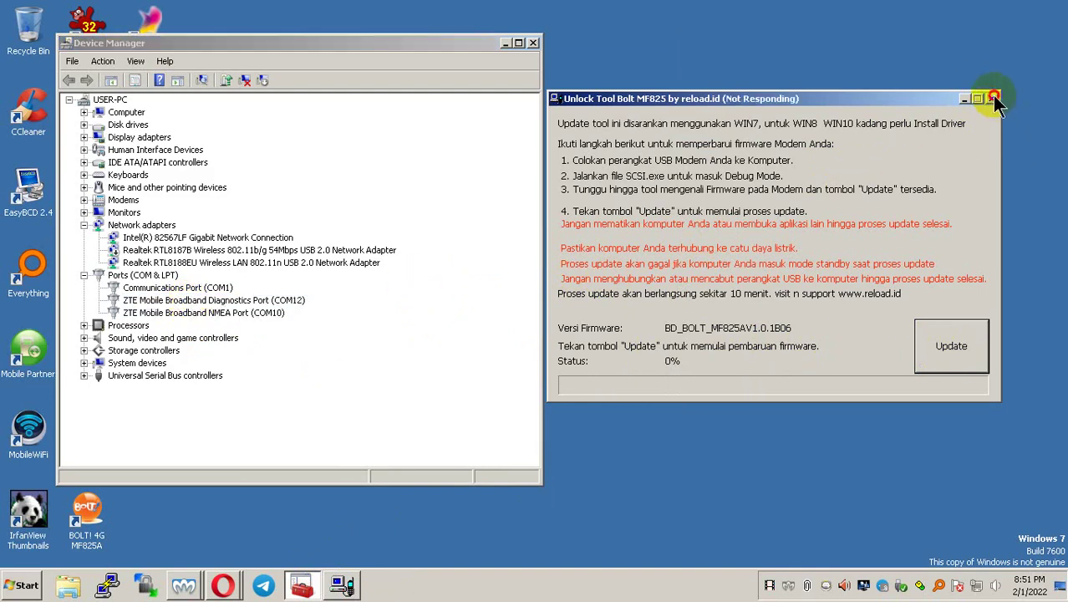
{"action": "left_click", "coordinate": [249, 301]}
{"action": "left_click", "coordinate": [249, 312]}
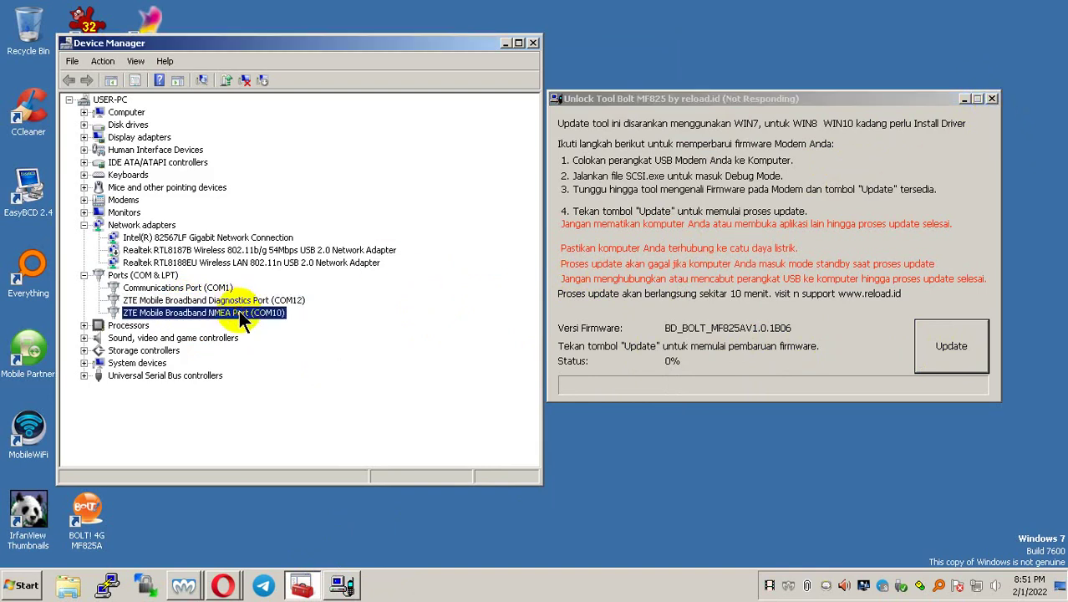
{"action": "left_click", "coordinate": [249, 300]}
{"action": "left_click", "coordinate": [250, 312]}
{"action": "left_click", "coordinate": [251, 300]}
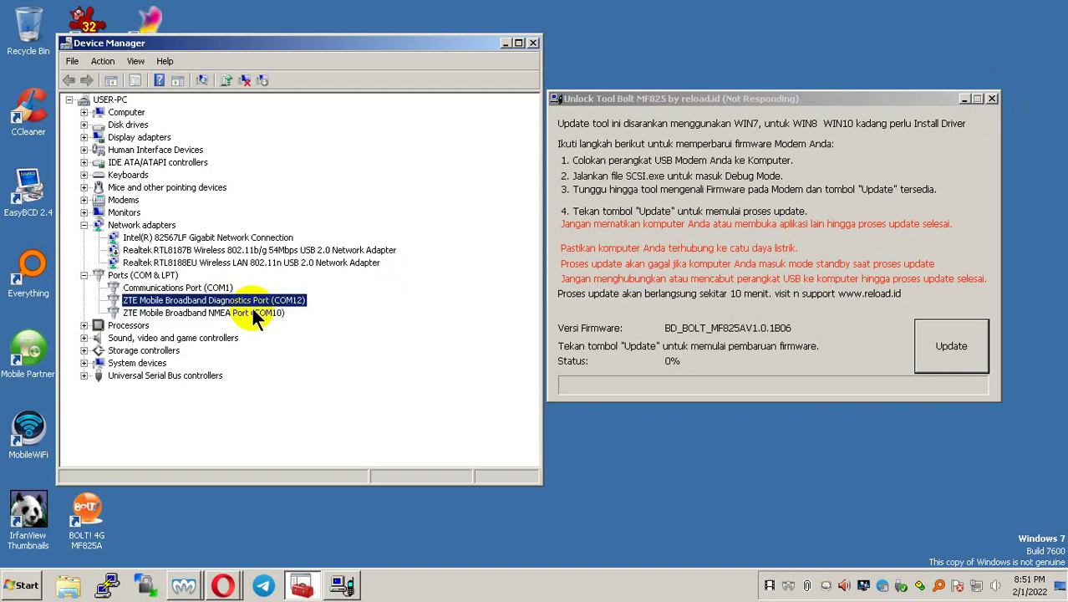
{"action": "left_click", "coordinate": [254, 312]}
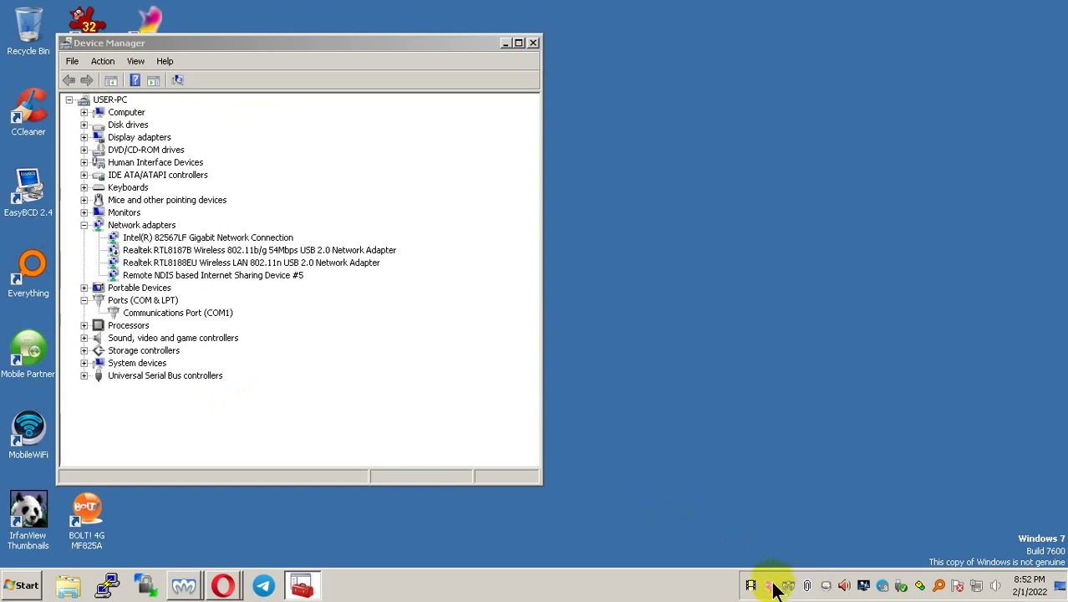
Check the current network connections and open a Telnet session to 192.168.99.1 on port 23 in PuTTY.
{"action": "left_click", "coordinate": [977, 585]}
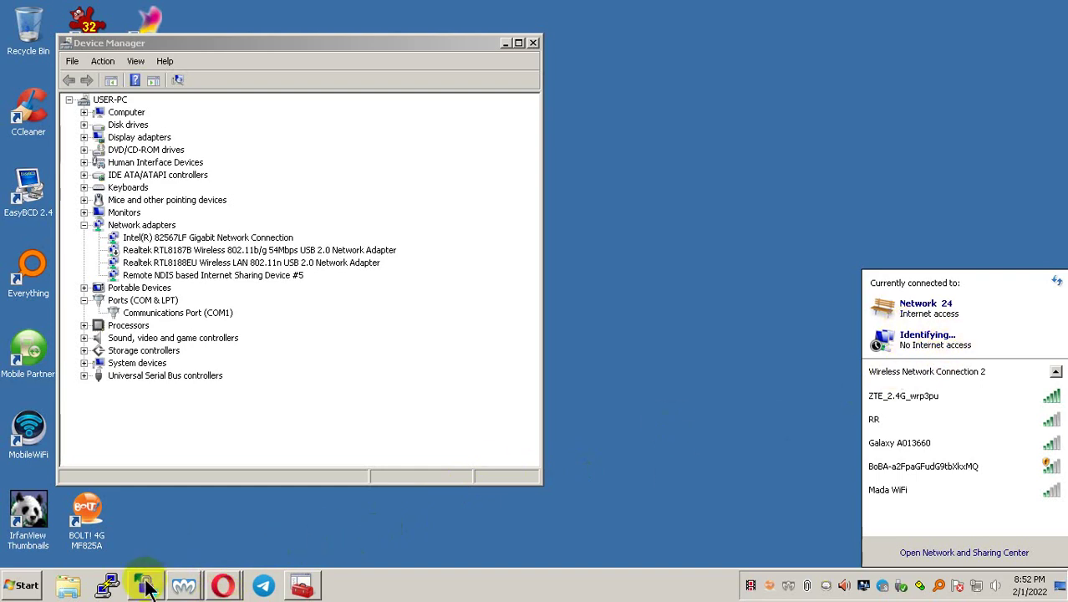
{"action": "left_click", "coordinate": [117, 591]}
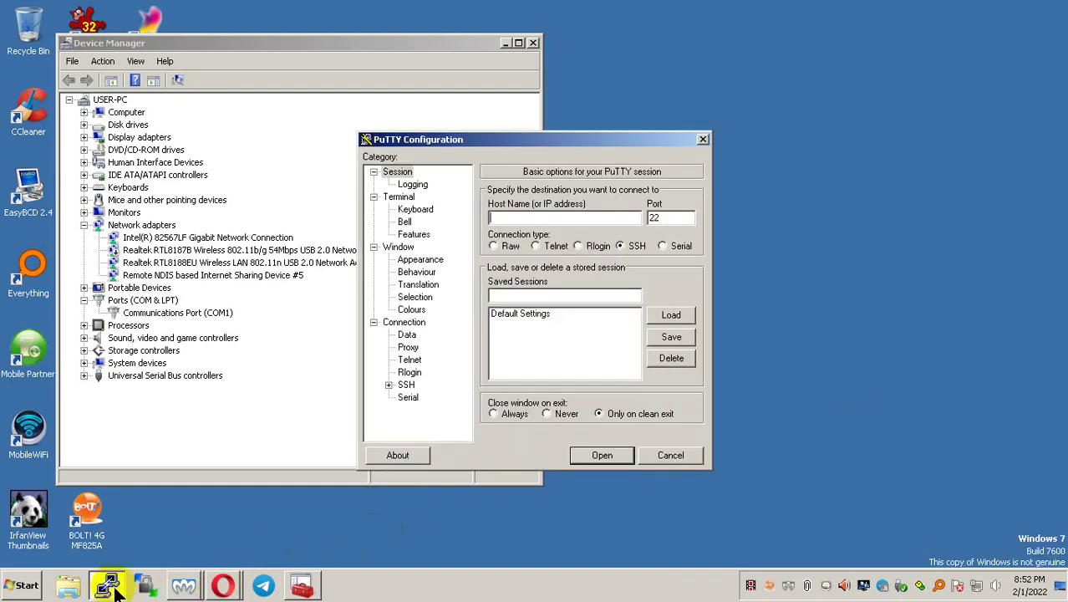
{"action": "left_click", "coordinate": [553, 246]}
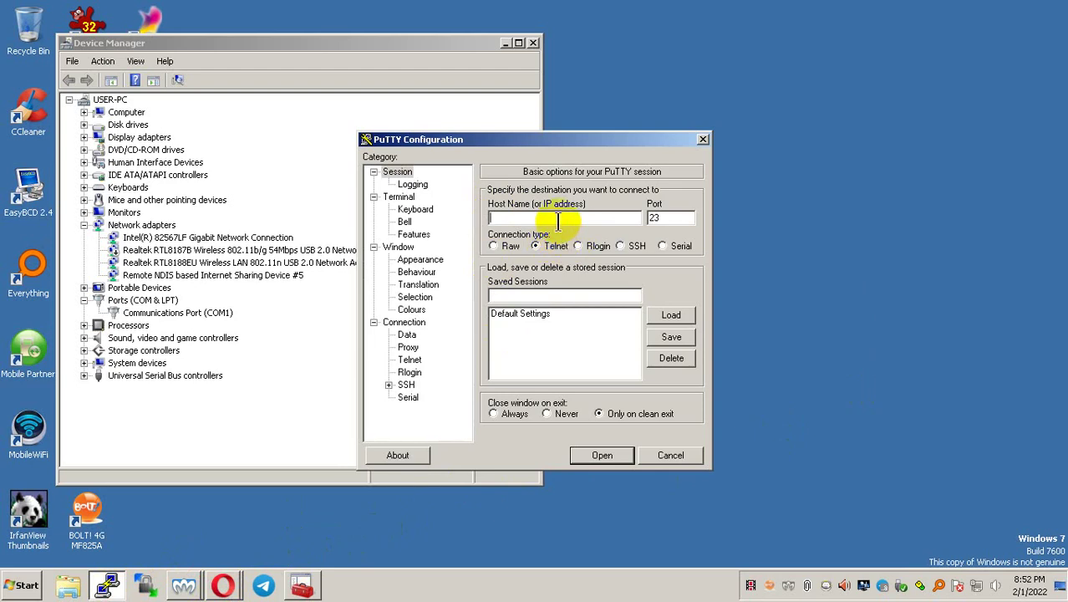
{"action": "left_click", "coordinate": [557, 219]}
{"action": "type", "text": "192.168"}
{"action": "type", "text": ".1"}
{"action": "left_click", "coordinate": [599, 456]}
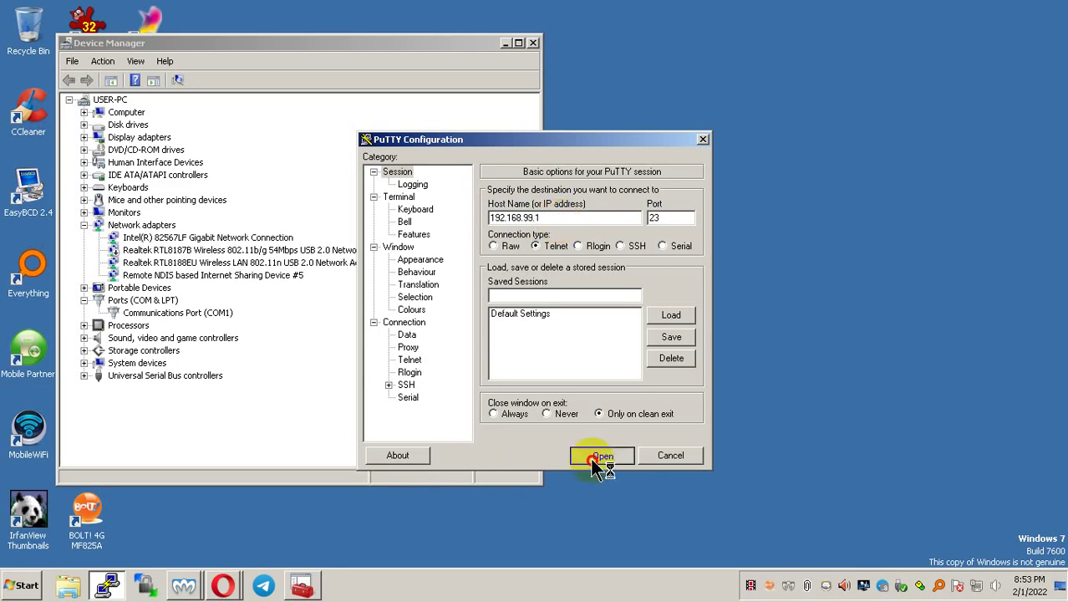
Check the network connections again and load the modem's web page at 192.168.99.1 in Opera.
{"action": "left_click", "coordinate": [976, 586]}
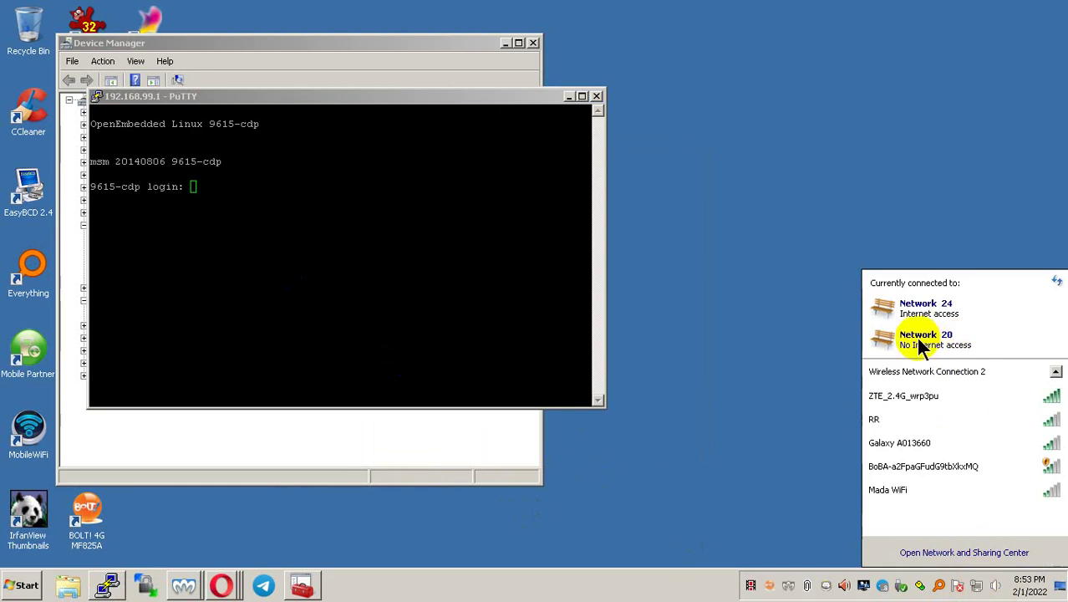
{"action": "left_click", "coordinate": [222, 585]}
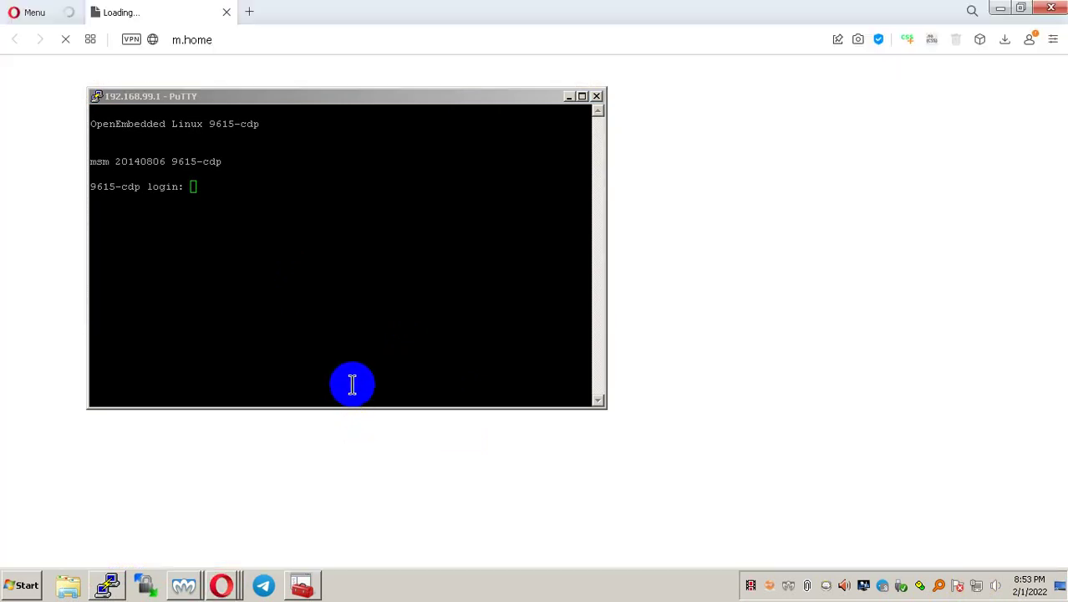
{"action": "left_click", "coordinate": [244, 40]}
{"action": "left_click", "coordinate": [242, 40]}
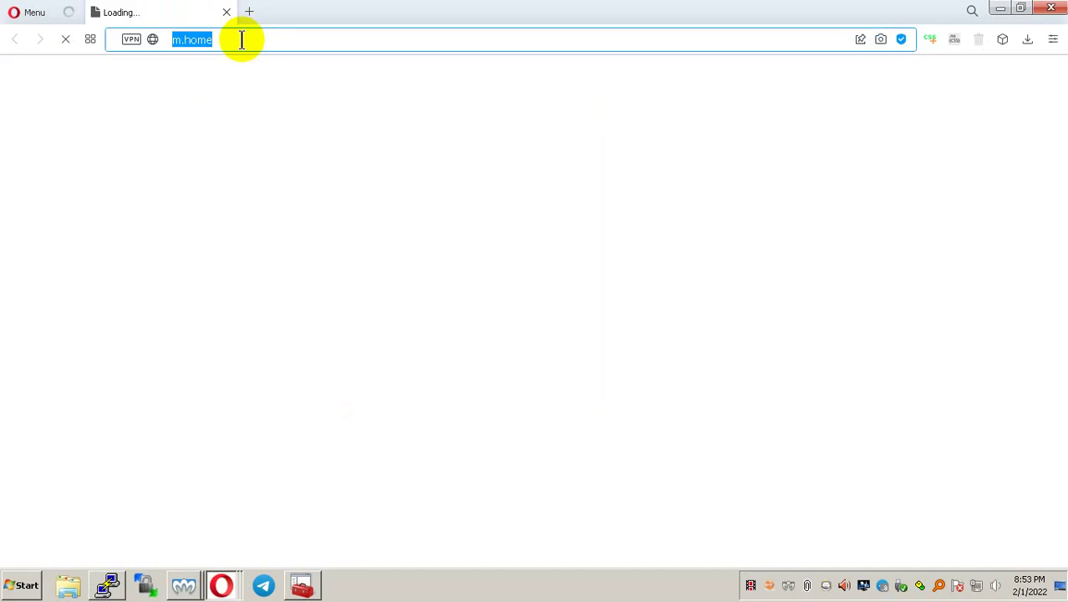
{"action": "type", "text": "192.168.9"}
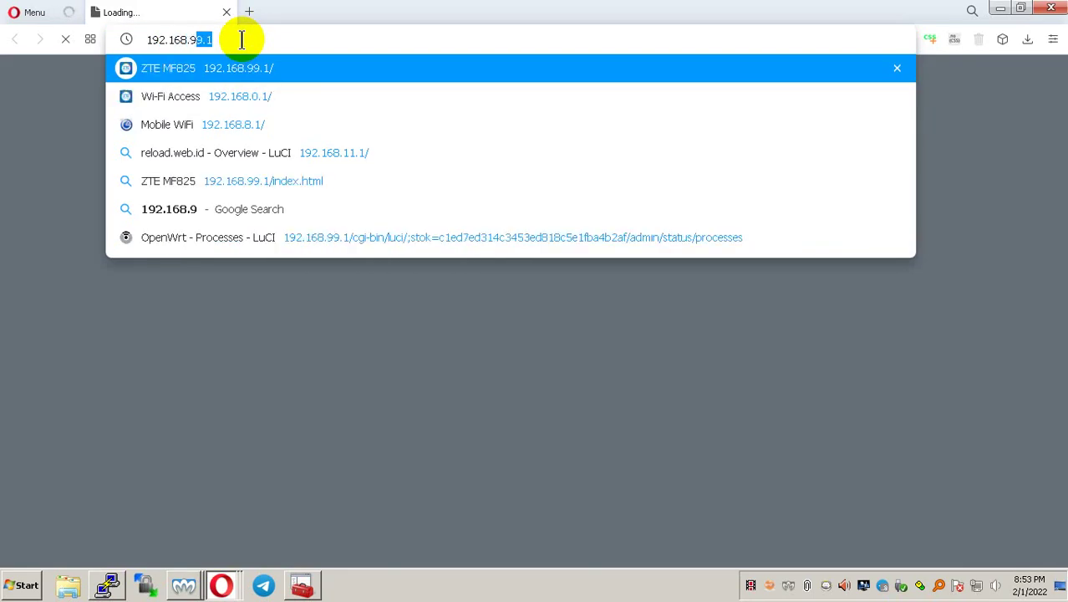
{"action": "type", "text": "9.1"}
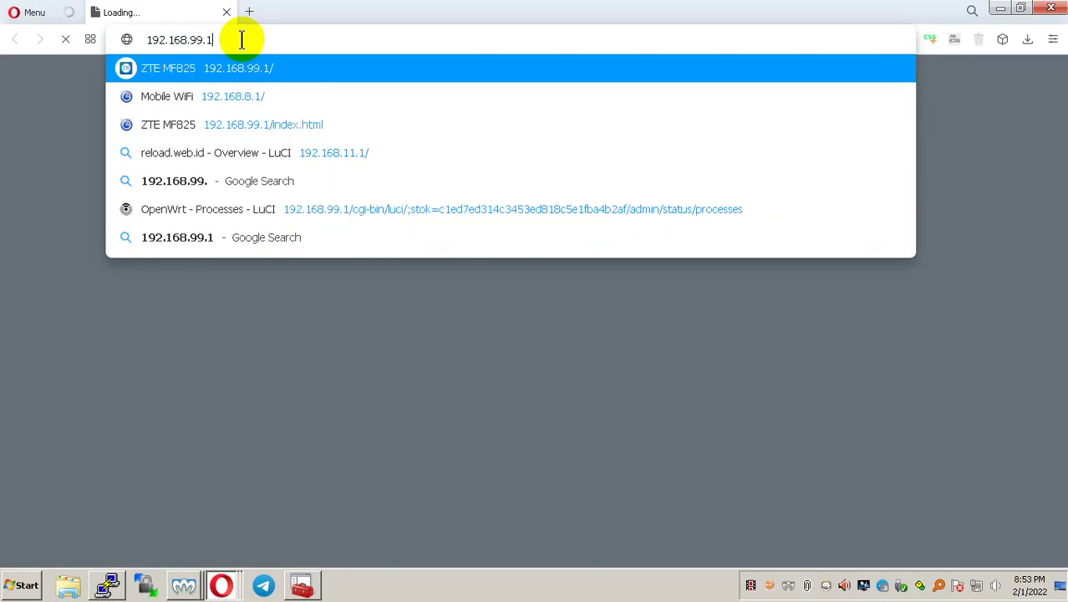
{"action": "key", "text": "Return"}
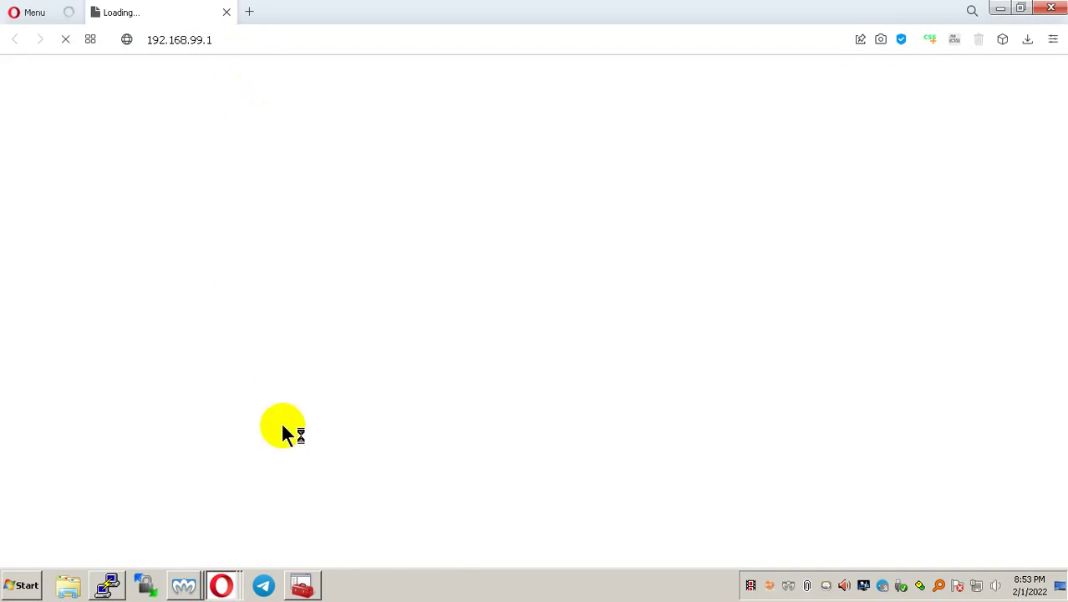
Close Device Manager and look at the list of connected networks.
{"action": "left_click", "coordinate": [303, 585]}
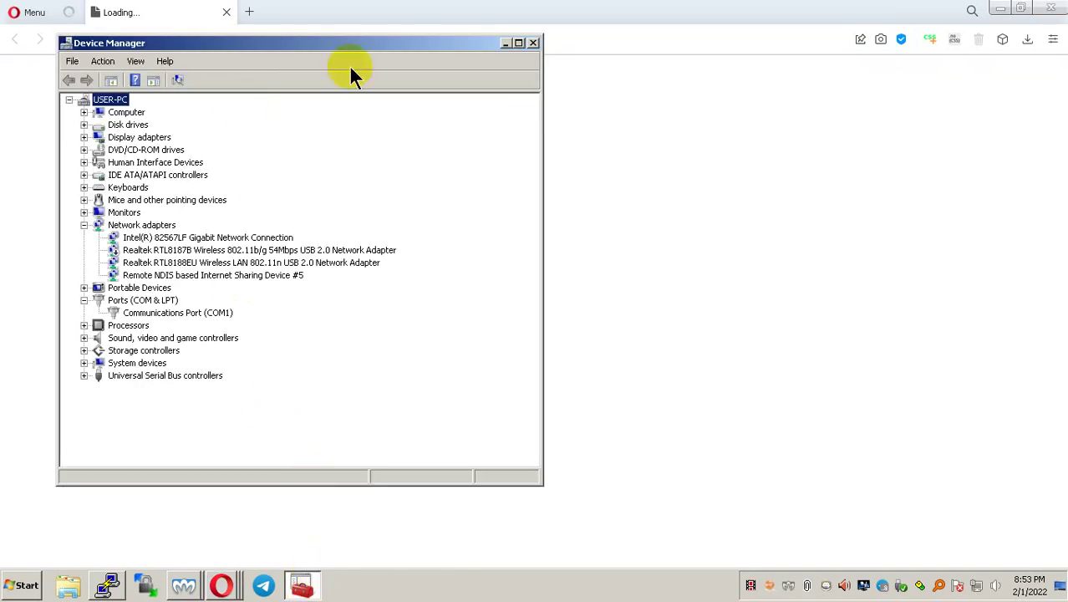
{"action": "left_click", "coordinate": [532, 42]}
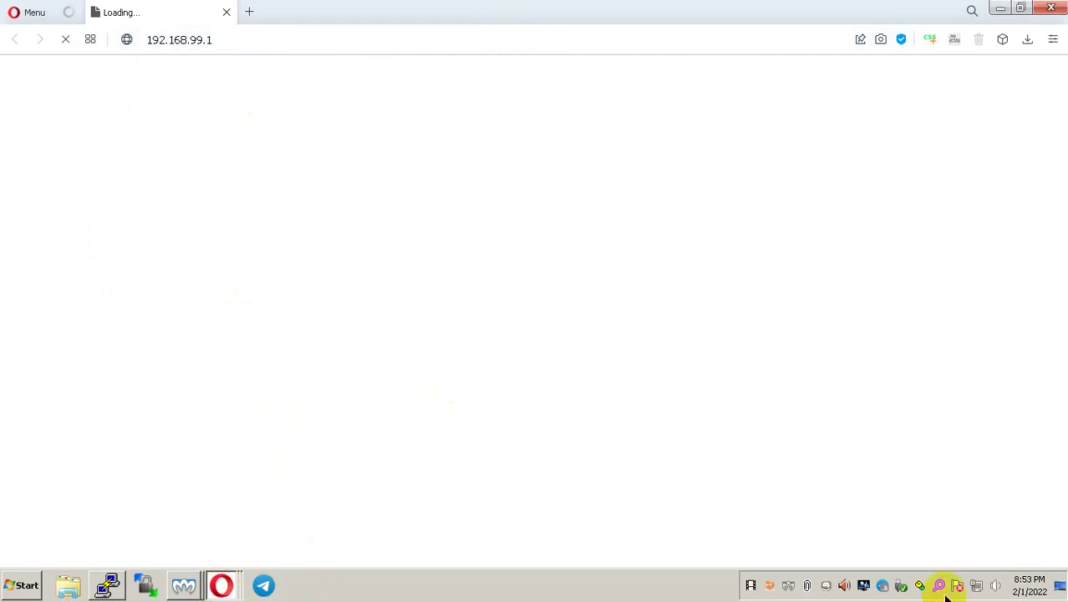
{"action": "left_click", "coordinate": [976, 585]}
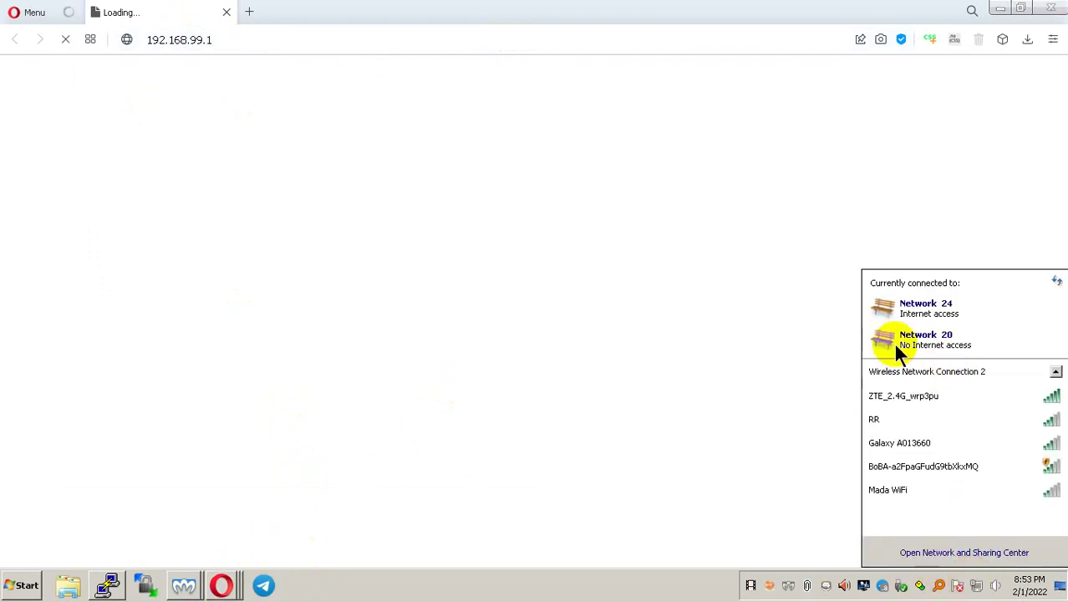
{"action": "left_click", "coordinate": [592, 391]}
Switch to the PuTTY session and log in to the modem as root with the account password.
{"action": "left_click", "coordinate": [107, 585]}
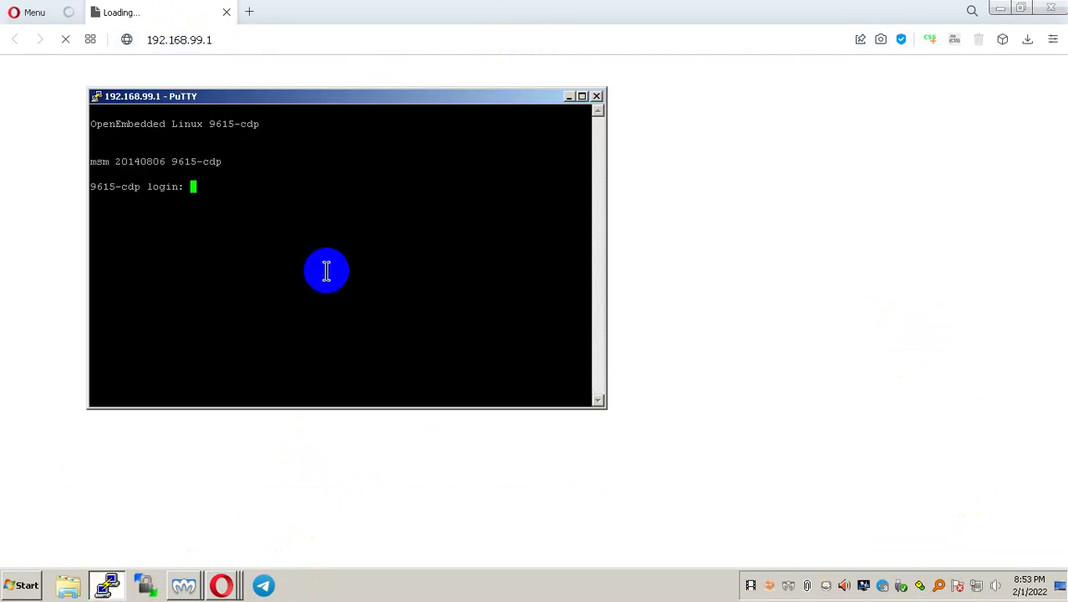
{"action": "left_click_drag", "start_coordinate": [259, 113], "coordinate": [474, 225]}
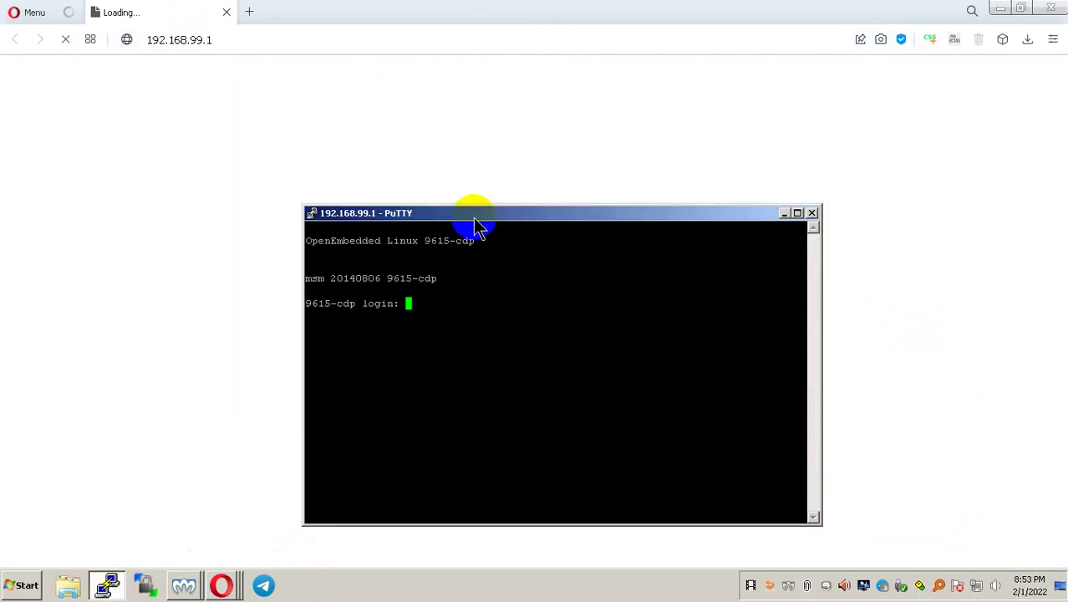
{"action": "type", "text": "root"}
{"action": "key", "text": "Return"}
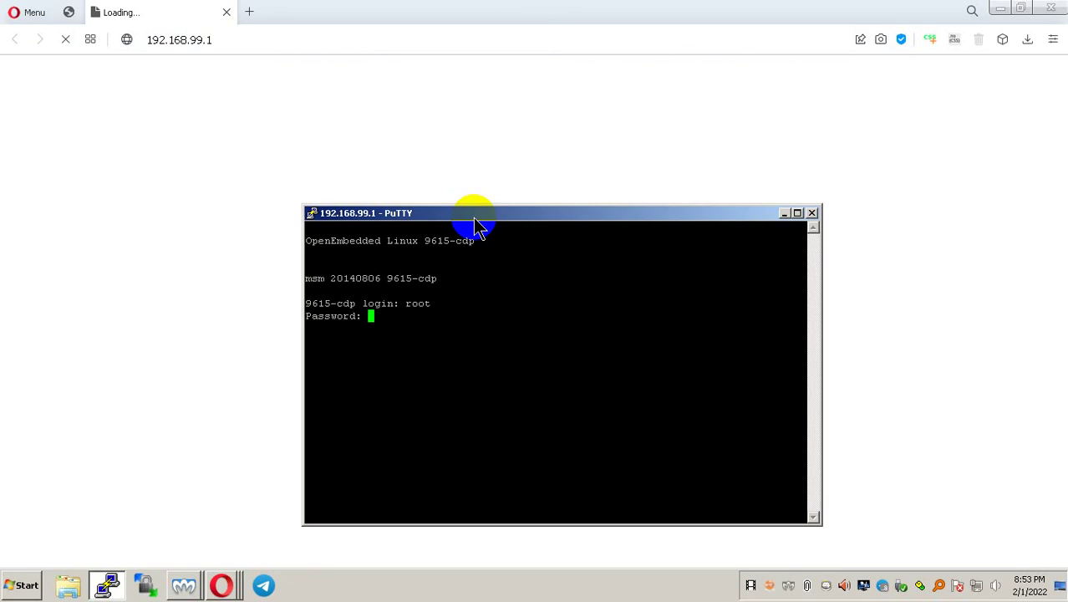
{"action": "key", "text": "Return"}
Change to the /usr/bin directory on the modem and list its contents.
{"action": "type", "text": "cd /us"}
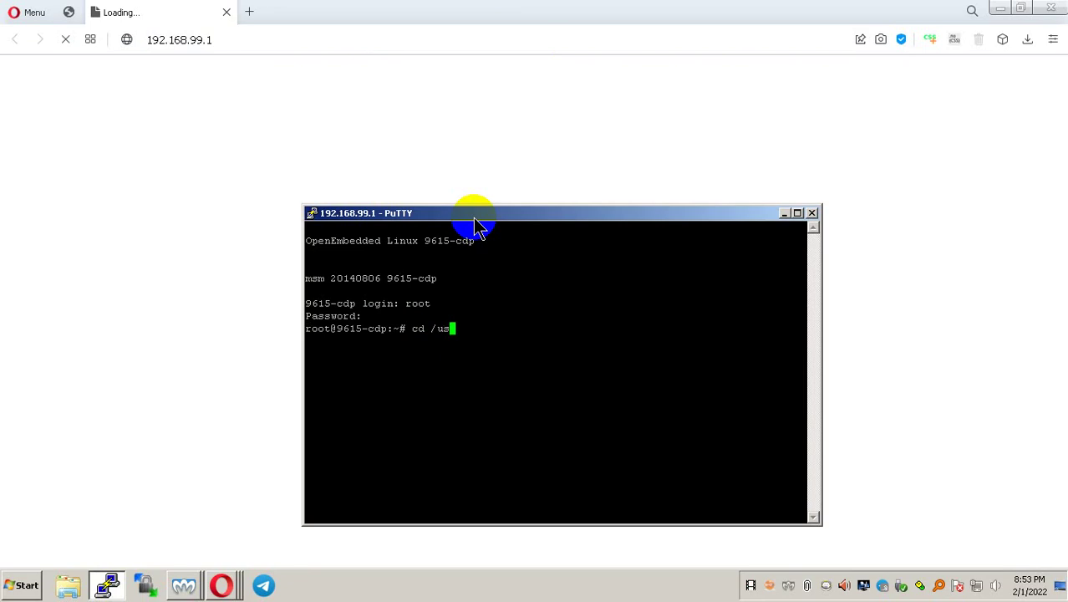
{"action": "type", "text": "br/"}
{"action": "key", "text": "BackSpace"}
{"action": "type", "text": "/bin"}
{"action": "key", "text": "Return"}
{"action": "type", "text": "ls"}
{"action": "key", "text": "Return"}
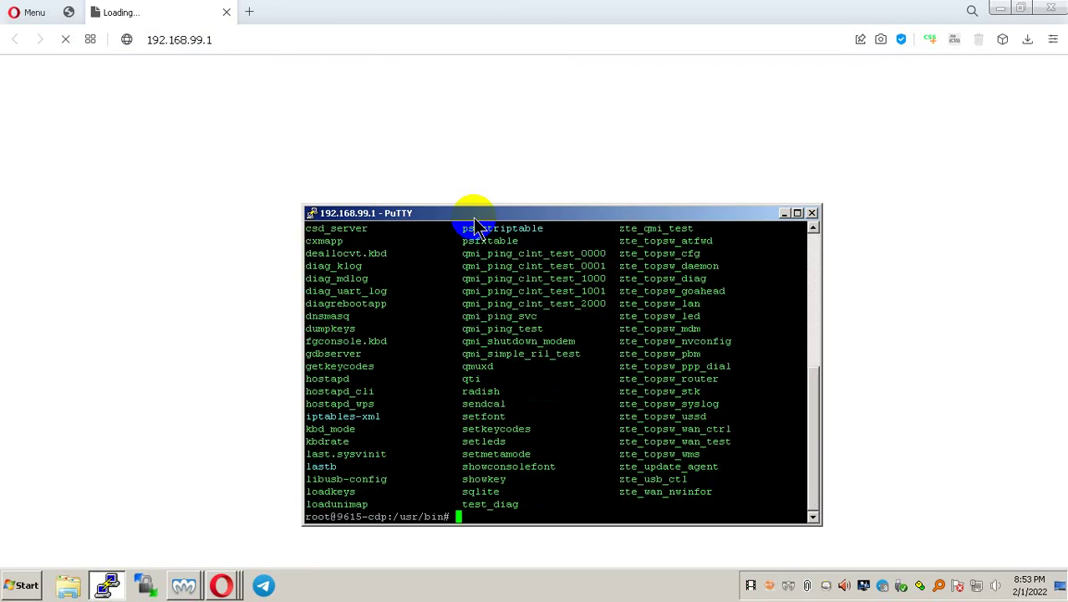
Locate the backup folder in the /usr/bin listing, change into it and list its contents.
{"action": "scroll", "coordinate": [472, 251], "scroll_direction": "up", "scroll_amount": 7}
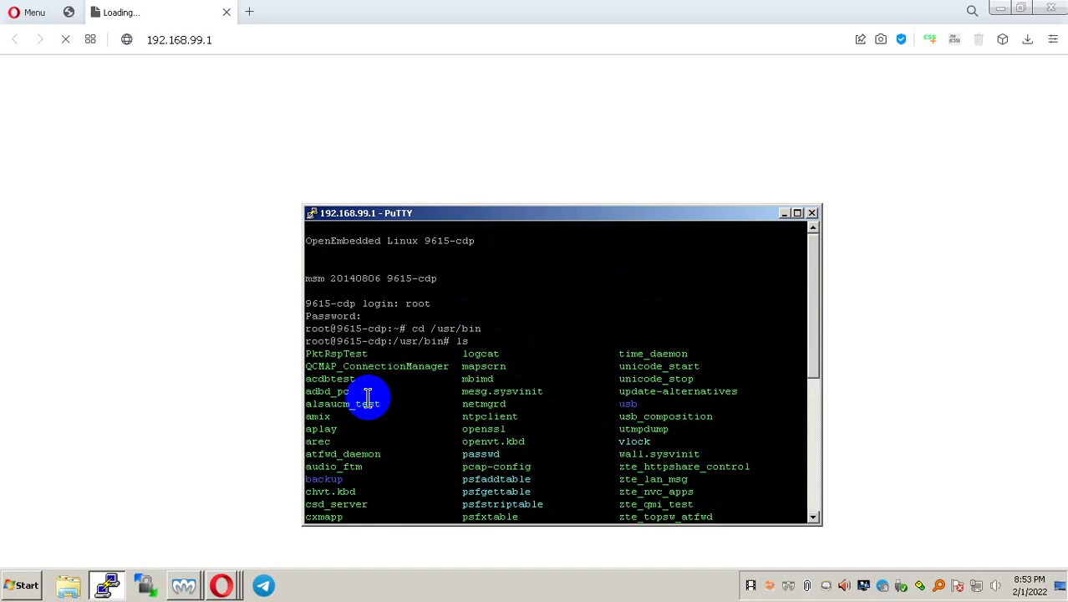
{"action": "scroll", "coordinate": [401, 393], "scroll_direction": "down", "scroll_amount": 4}
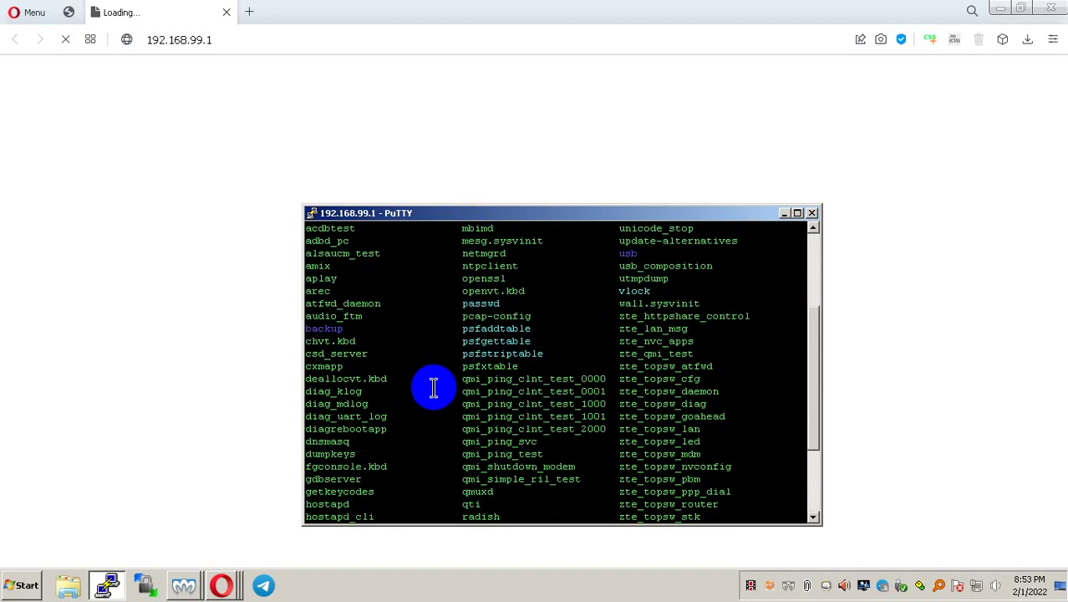
{"action": "left_click", "coordinate": [318, 327]}
{"action": "left_click_drag", "start_coordinate": [318, 328], "coordinate": [354, 329]}
{"action": "scroll", "coordinate": [439, 348], "scroll_direction": "down", "scroll_amount": 4}
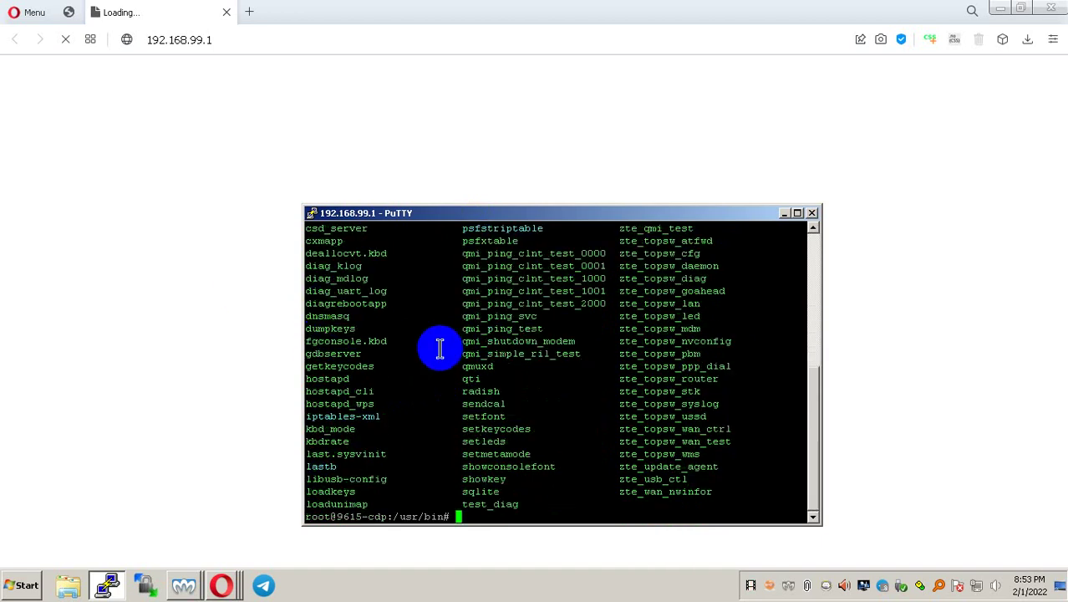
{"action": "type", "text": "cd backup"}
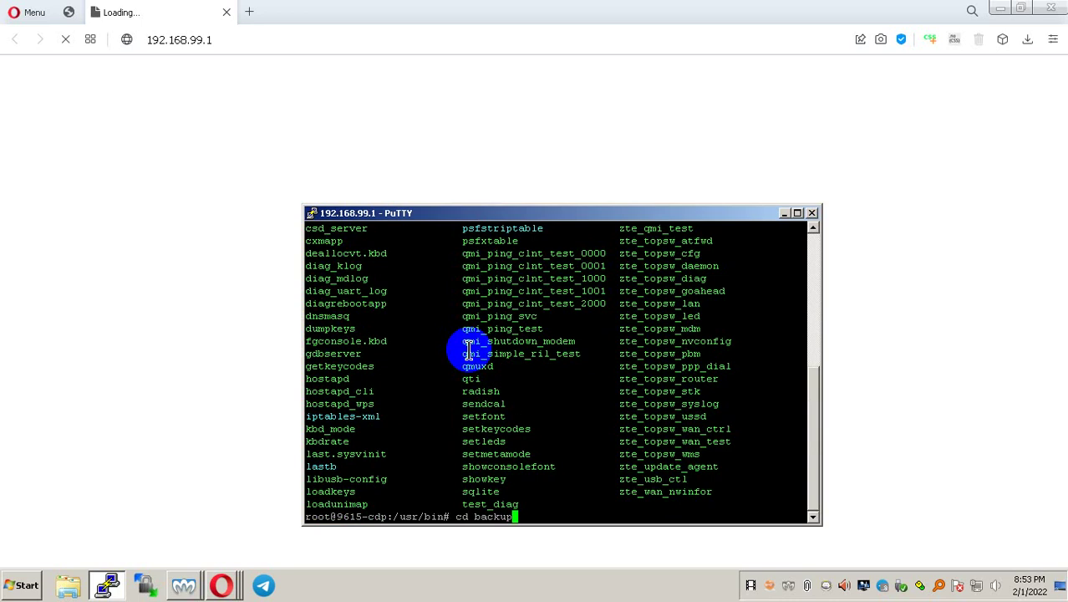
{"action": "key", "text": "Return"}
{"action": "type", "text": "ls"}
{"action": "key", "text": "Return"}
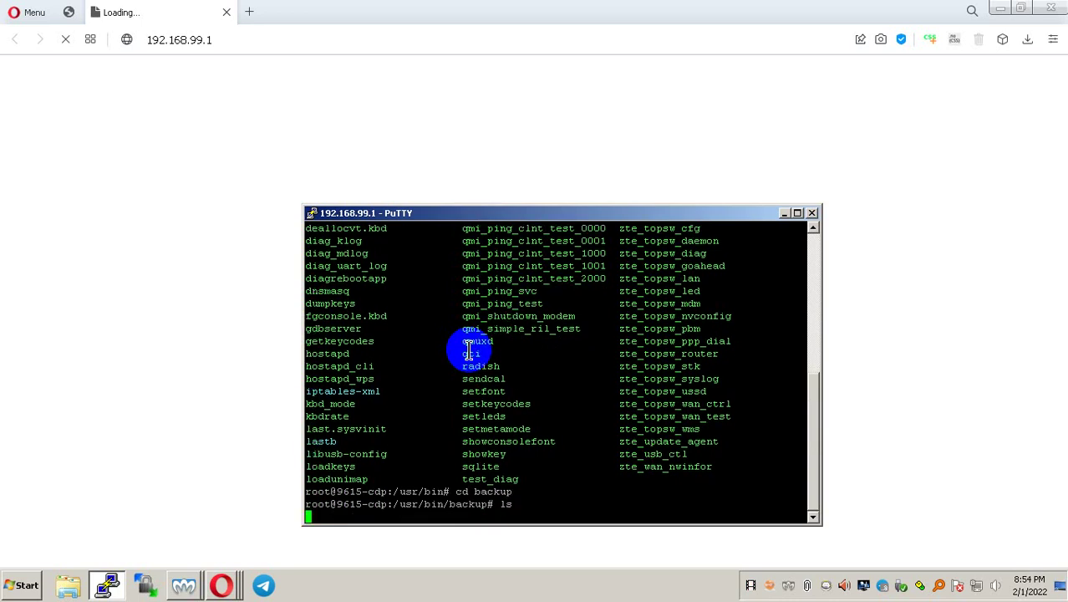
Copy all files from the backup folder into the parent /usr/bin directory with cp * ../.
{"action": "left_click_drag", "start_coordinate": [529, 214], "coordinate": [597, 121]}
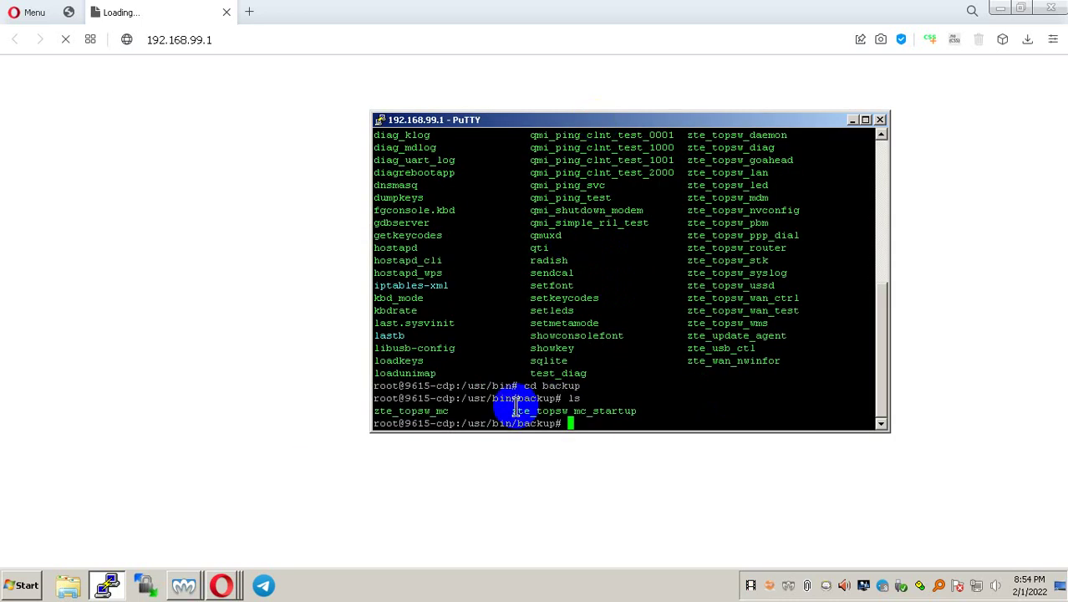
{"action": "double_click", "coordinate": [539, 424]}
{"action": "type", "text": "cp "}
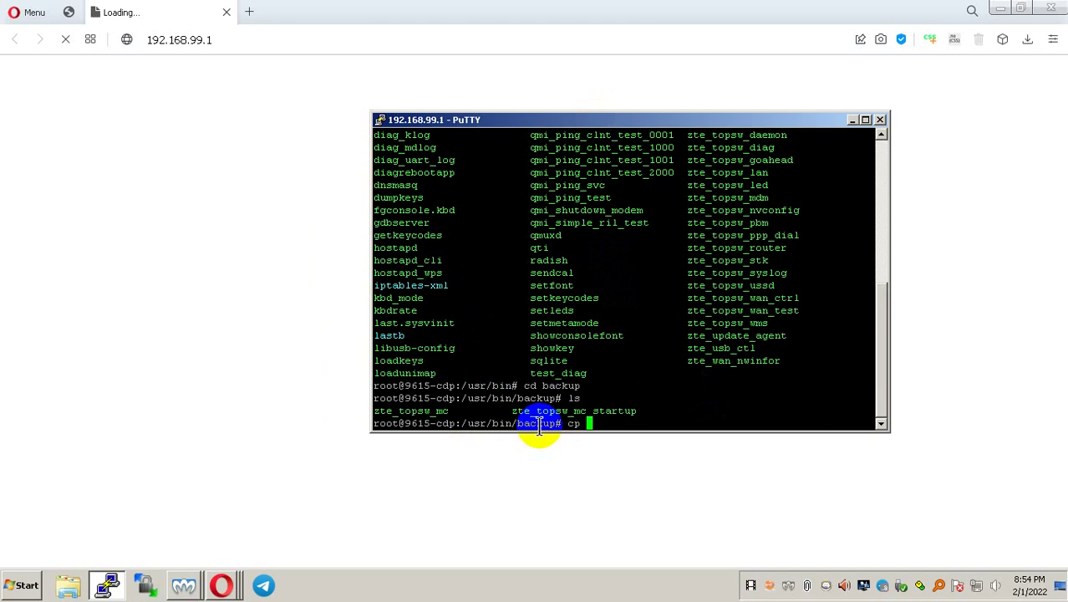
{"action": "type", "text": "* ../"}
{"action": "key", "text": "Return"}
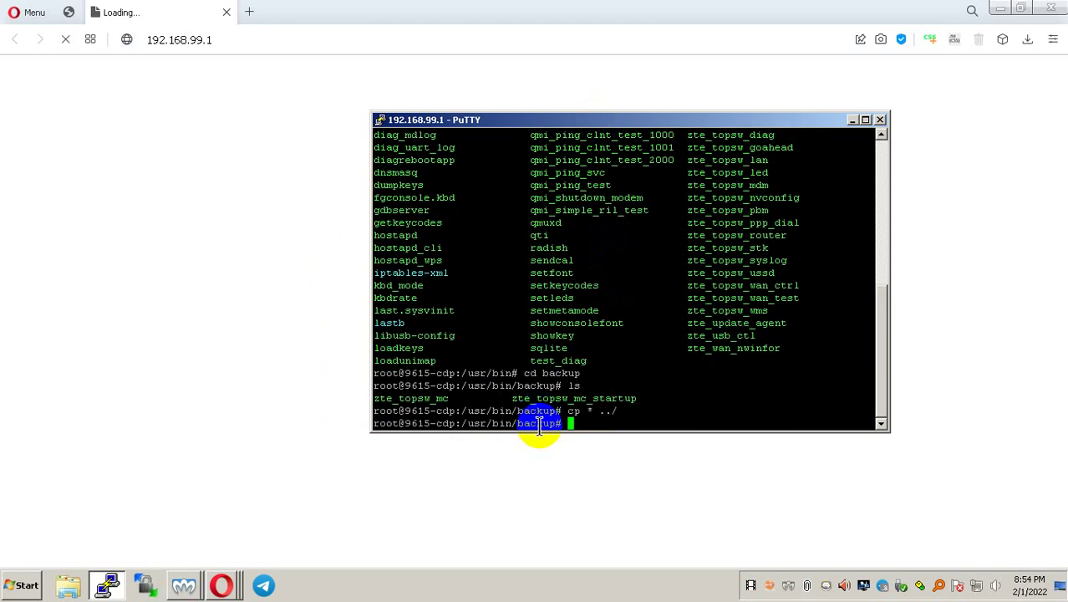
Go back up to the /usr/bin directory and list its contents.
{"action": "type", "text": "cd ../"}
{"action": "key", "text": "Return"}
{"action": "type", "text": "l"}
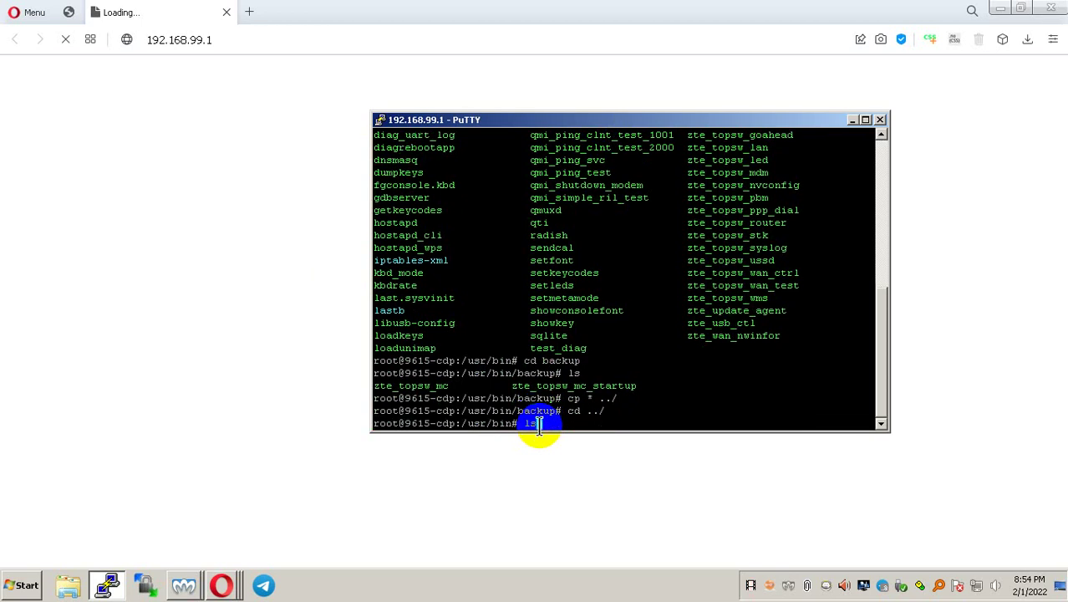
{"action": "type", "text": "s"}
{"action": "key", "text": "Return"}
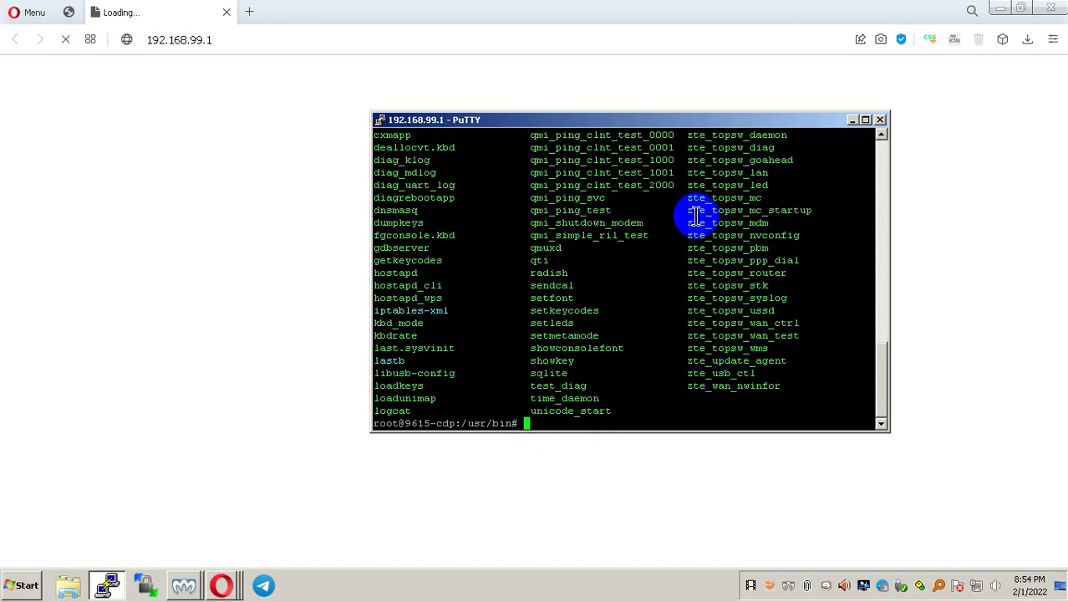
Compare the backup folder's zte_topsw_mc and zte_topsw_mc_startup entries with the new /usr/bin listing.
{"action": "left_click_drag", "start_coordinate": [689, 210], "coordinate": [810, 207]}
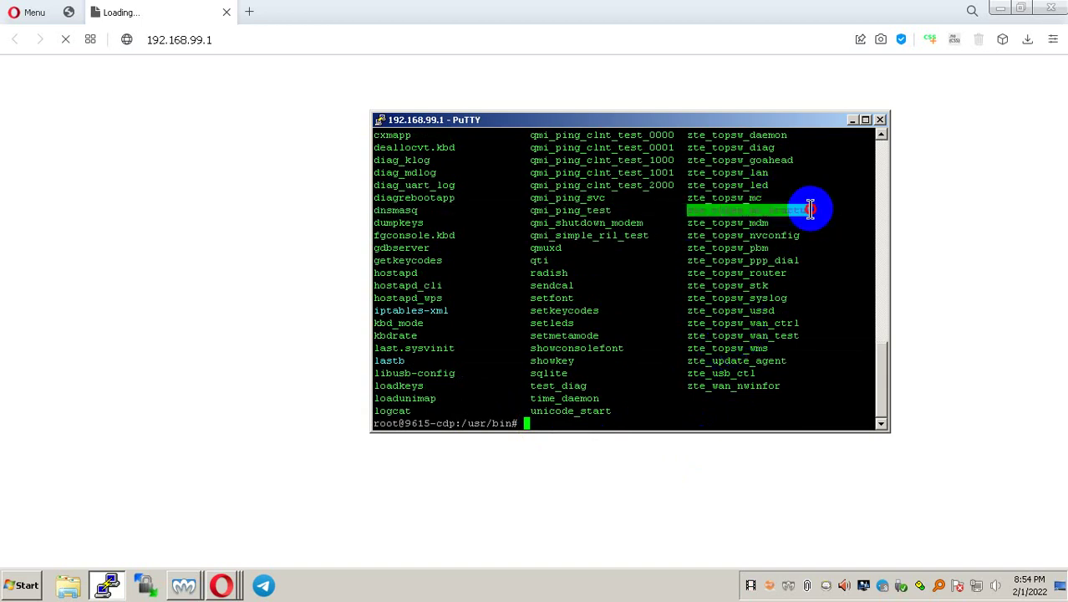
{"action": "triple_click", "coordinate": [799, 207]}
{"action": "left_click", "coordinate": [577, 328]}
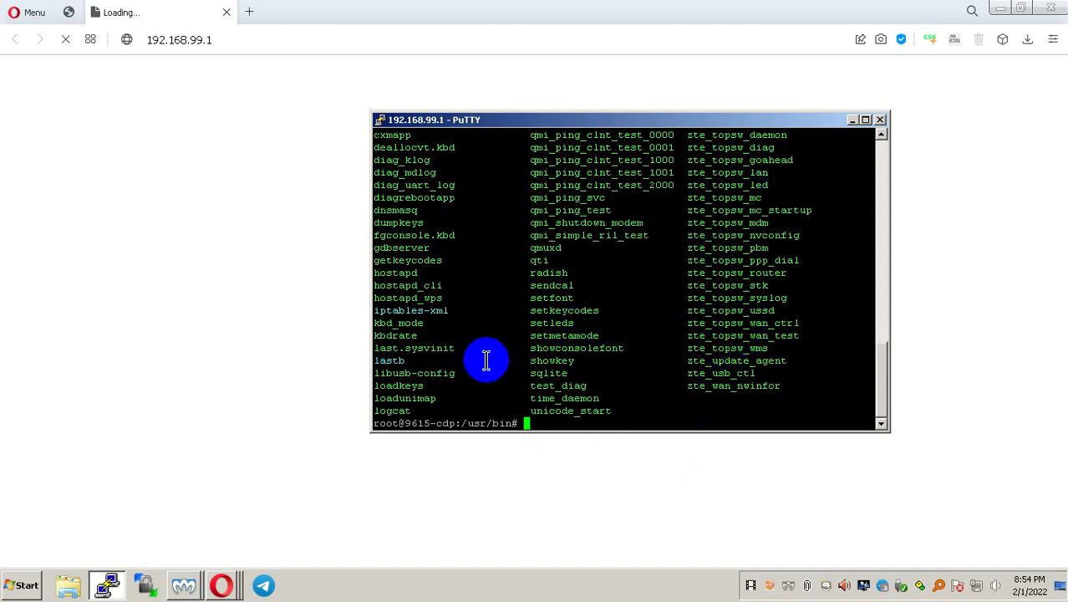
{"action": "scroll", "coordinate": [481, 362], "scroll_direction": "up", "scroll_amount": 12}
{"action": "scroll", "coordinate": [493, 367], "scroll_direction": "down", "scroll_amount": 4}
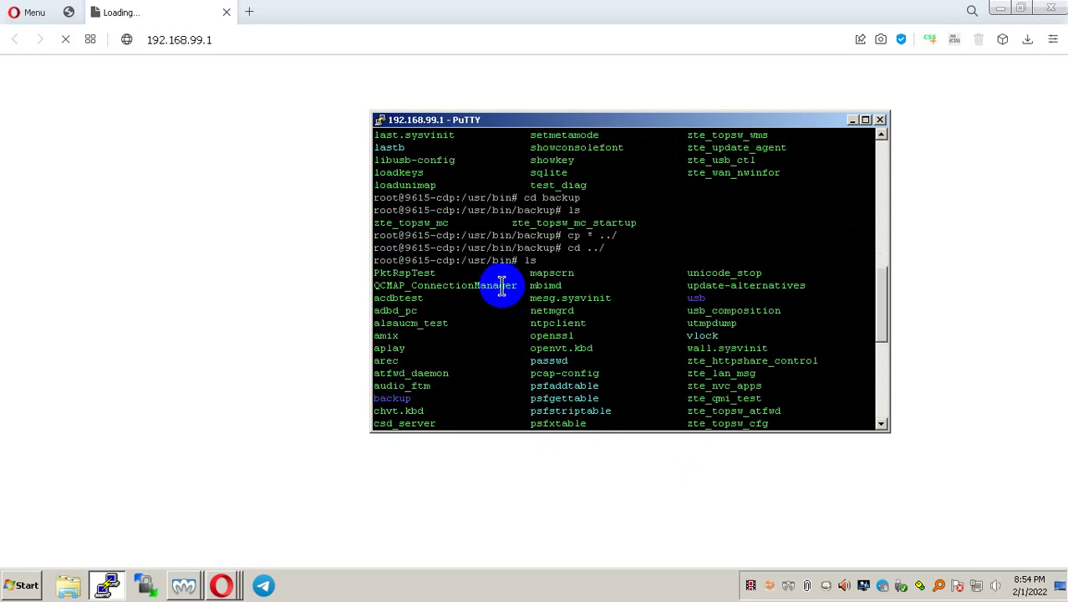
{"action": "left_click_drag", "start_coordinate": [452, 222], "coordinate": [375, 222]}
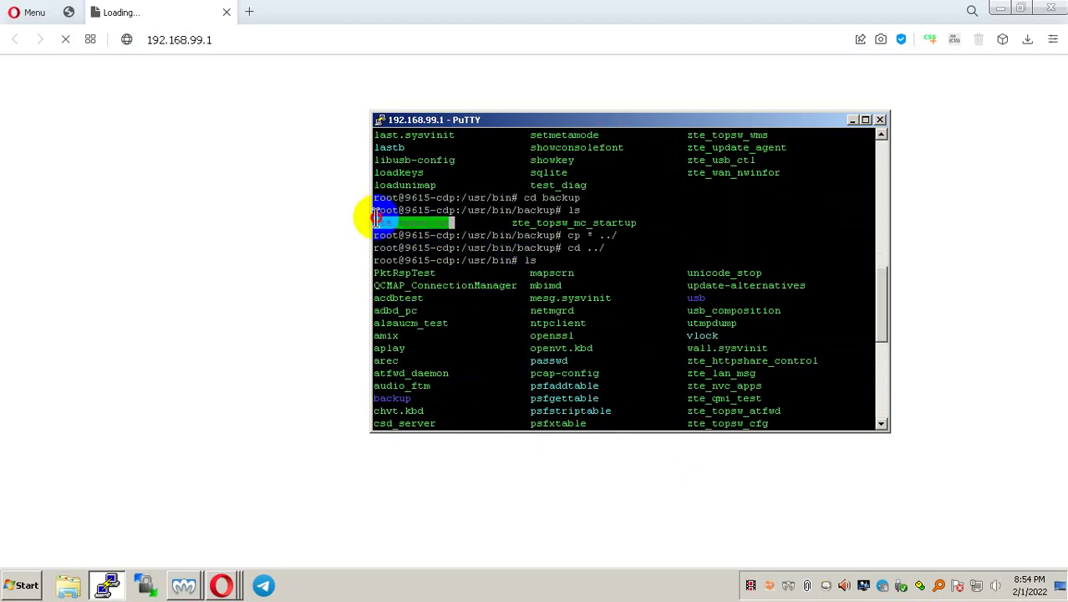
{"action": "scroll", "coordinate": [625, 318], "scroll_direction": "down", "scroll_amount": 4}
{"action": "scroll", "coordinate": [623, 325], "scroll_direction": "up", "scroll_amount": 4}
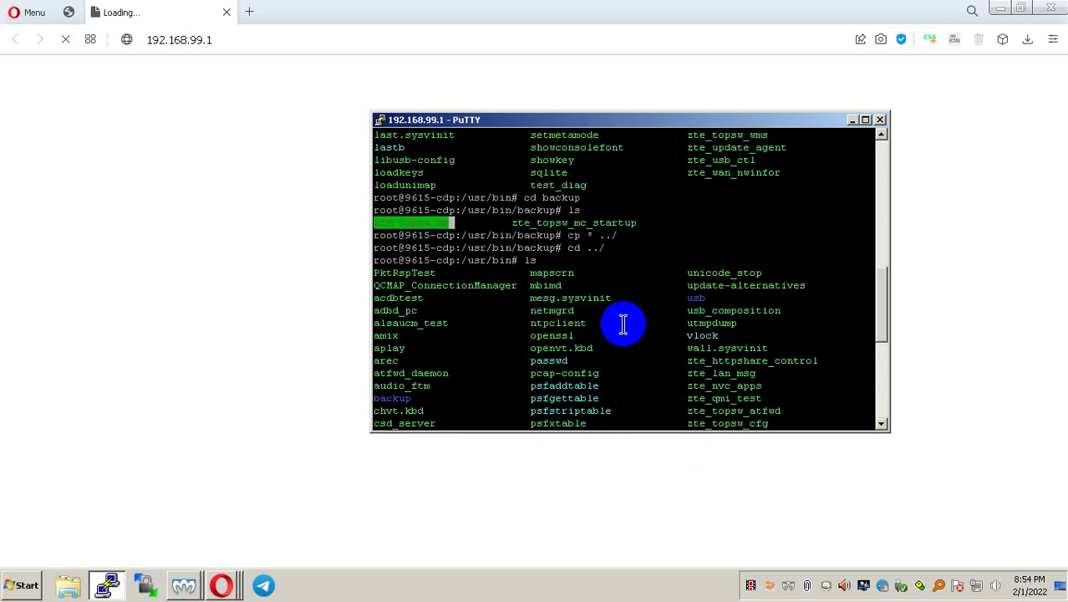
{"action": "scroll", "coordinate": [624, 326], "scroll_direction": "down", "scroll_amount": 4}
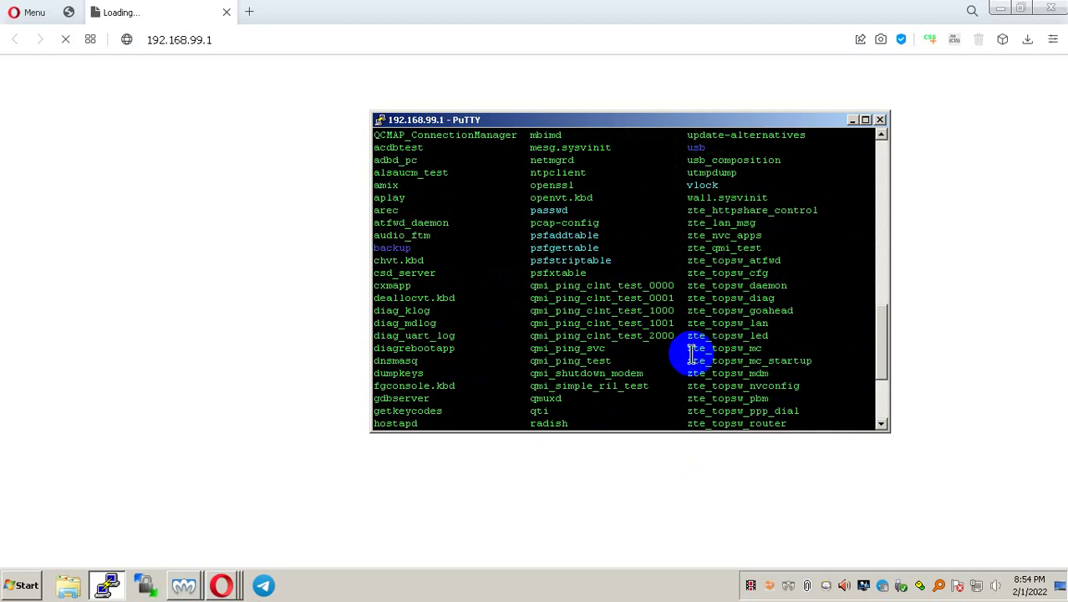
{"action": "left_click_drag", "start_coordinate": [689, 350], "coordinate": [758, 349]}
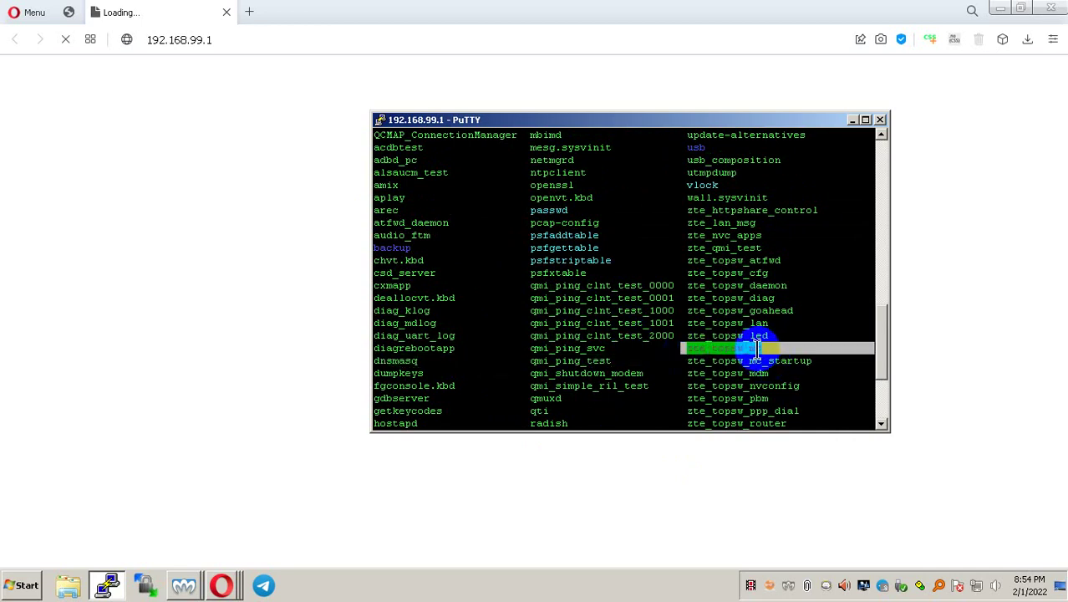
{"action": "scroll", "coordinate": [669, 344], "scroll_direction": "down", "scroll_amount": 4}
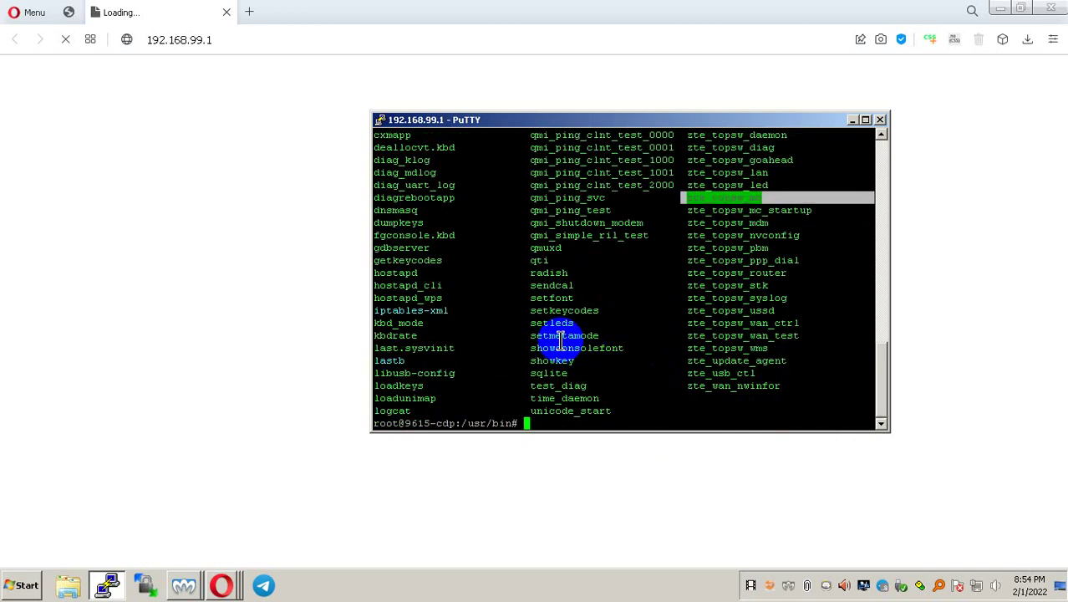
Close the PuTTY session with the modem and open Device Manager.
{"action": "left_click", "coordinate": [880, 122]}
{"action": "left_click", "coordinate": [565, 337]}
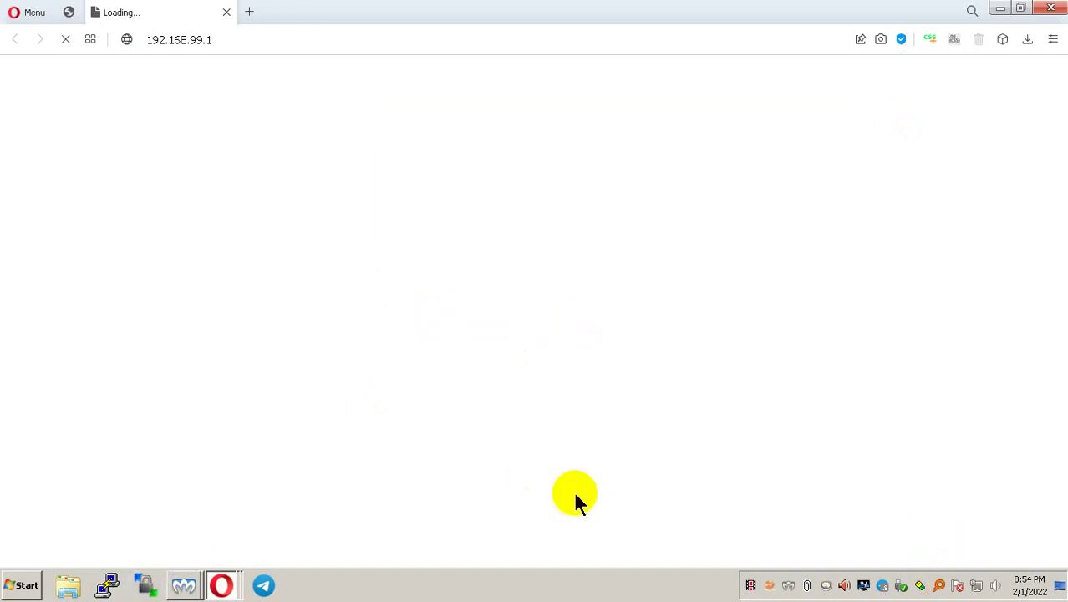
{"action": "left_click", "coordinate": [21, 585]}
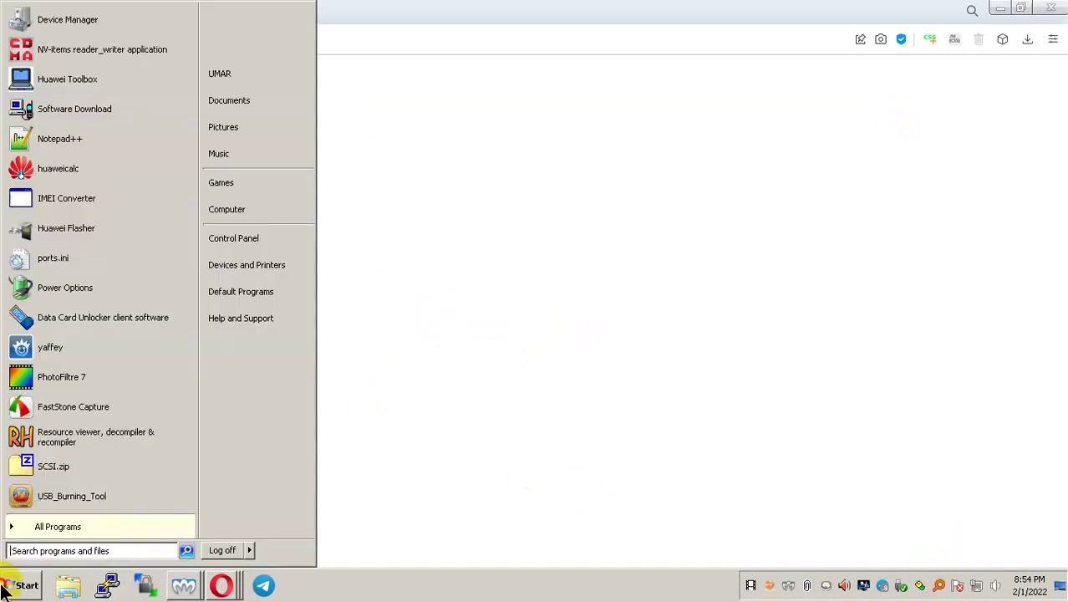
{"action": "left_click", "coordinate": [466, 390]}
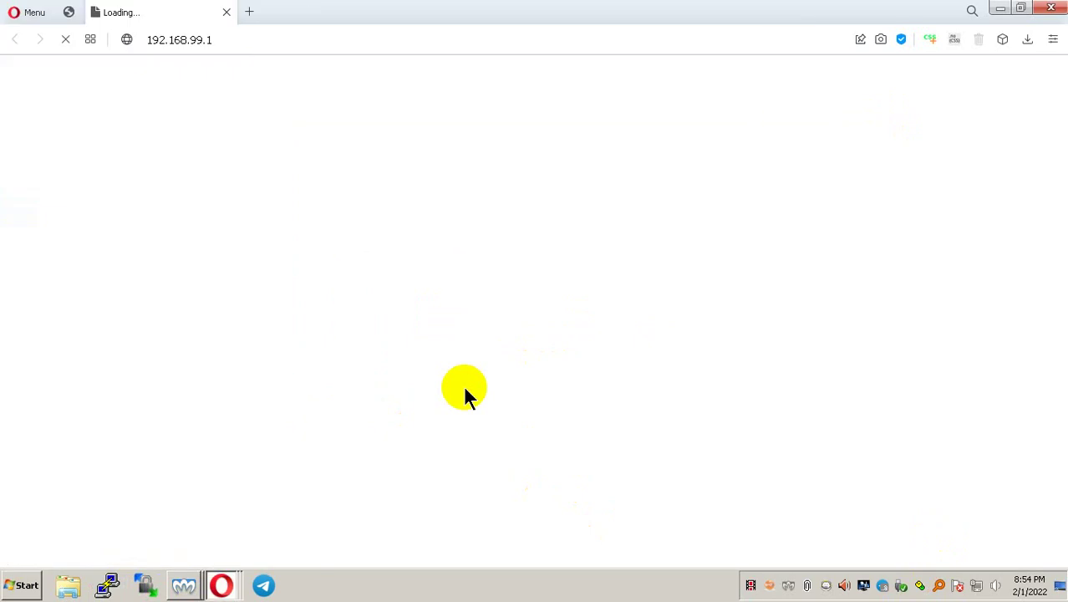
{"action": "left_click", "coordinate": [13, 585]}
{"action": "left_click", "coordinate": [92, 30]}
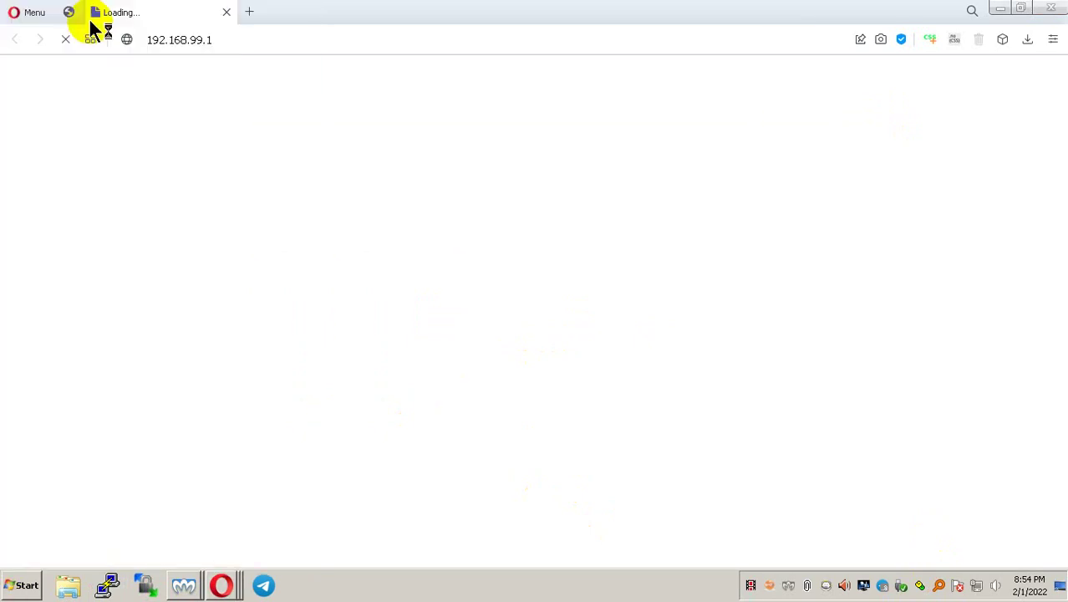
Expand Network adapters and Portable Devices in Device Manager and examine the modem's Remote NDIS adapter.
{"action": "double_click", "coordinate": [163, 225]}
{"action": "left_click", "coordinate": [170, 276]}
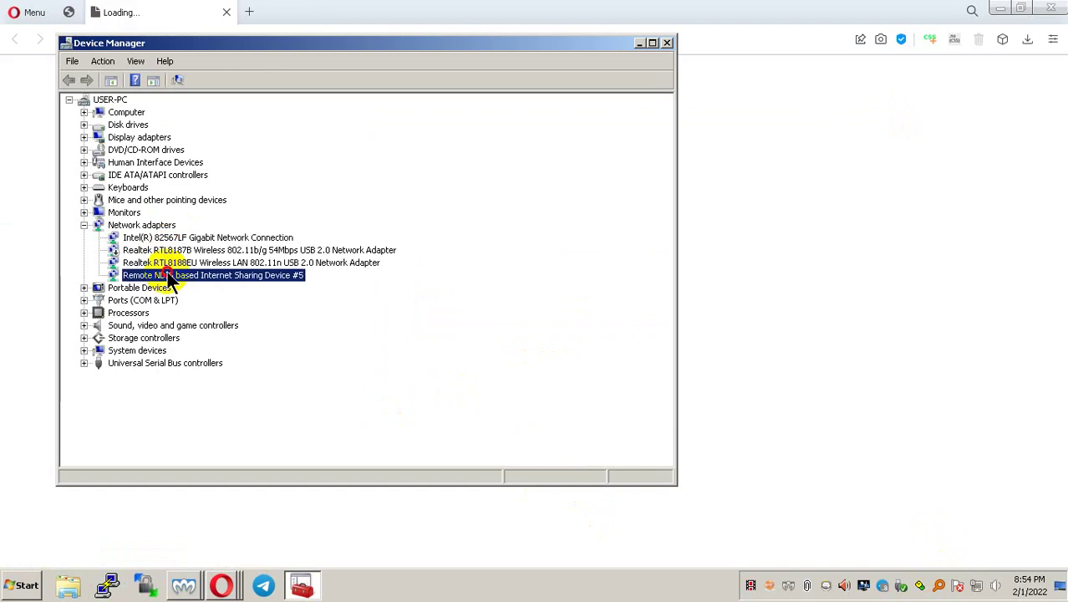
{"action": "double_click", "coordinate": [170, 276]}
{"action": "left_click", "coordinate": [472, 417]}
{"action": "left_click", "coordinate": [140, 290]}
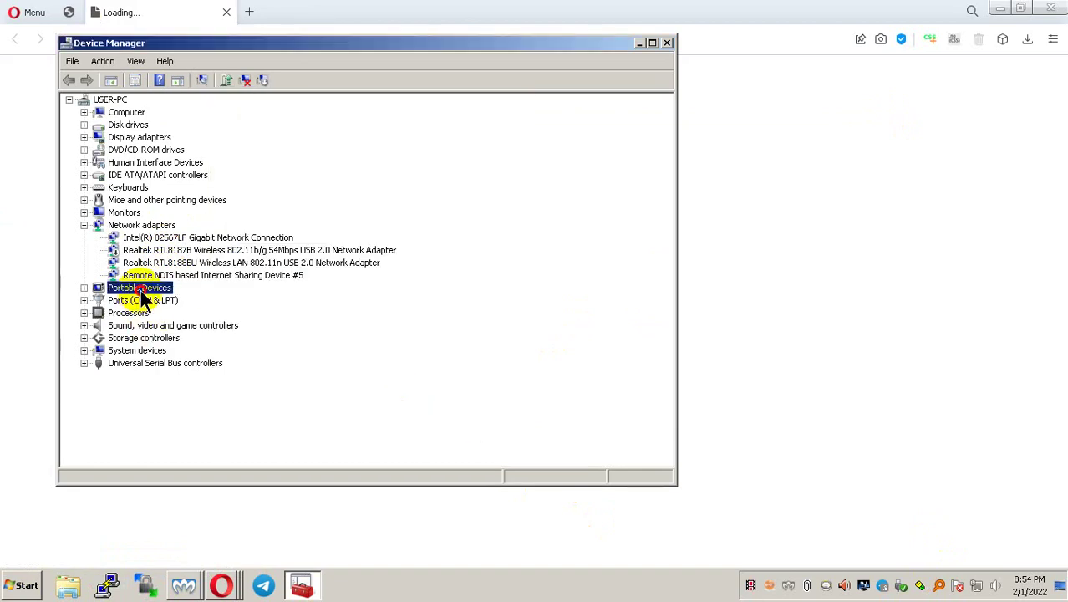
{"action": "double_click", "coordinate": [140, 289]}
{"action": "left_click", "coordinate": [200, 276]}
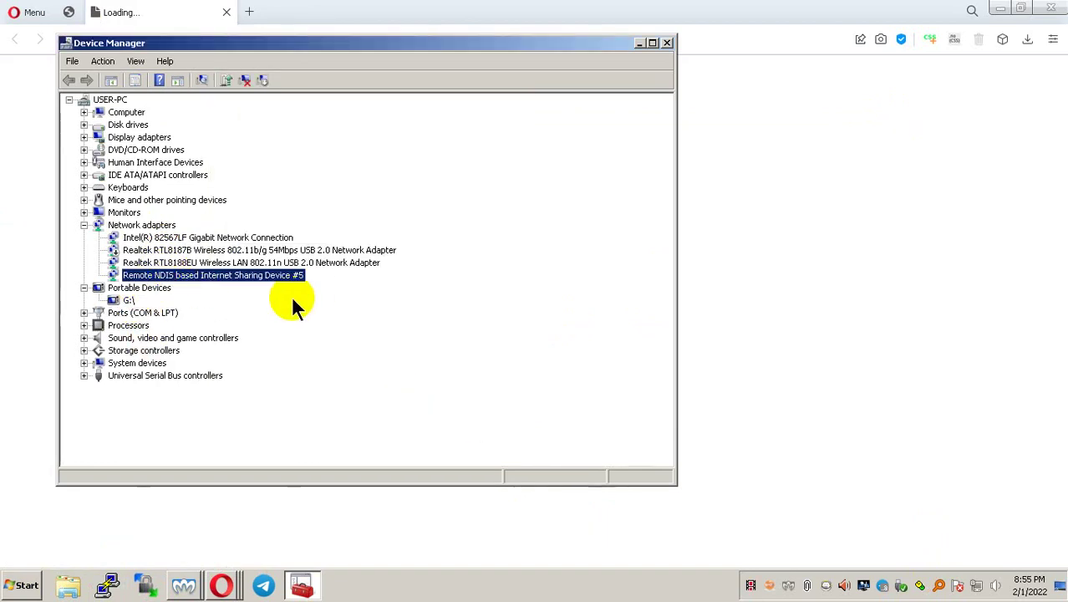
Write the on-screen note "kita cabut pasang modem" in the Run dialog and highlight it.
{"action": "key", "text": "super+r"}
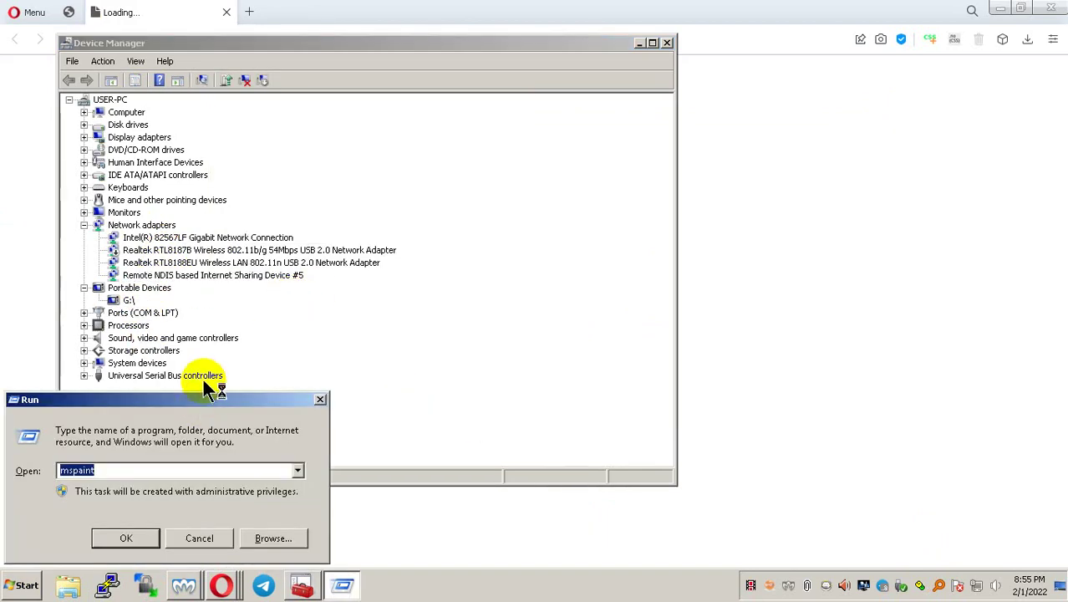
{"action": "type", "text": "kita c"}
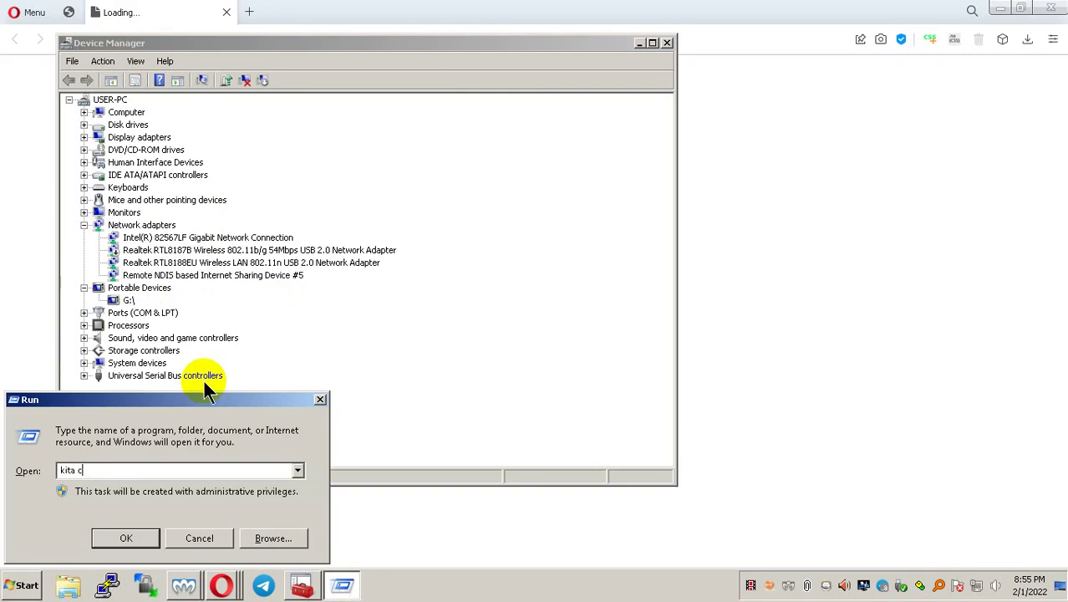
{"action": "type", "text": "abut pasang modem"}
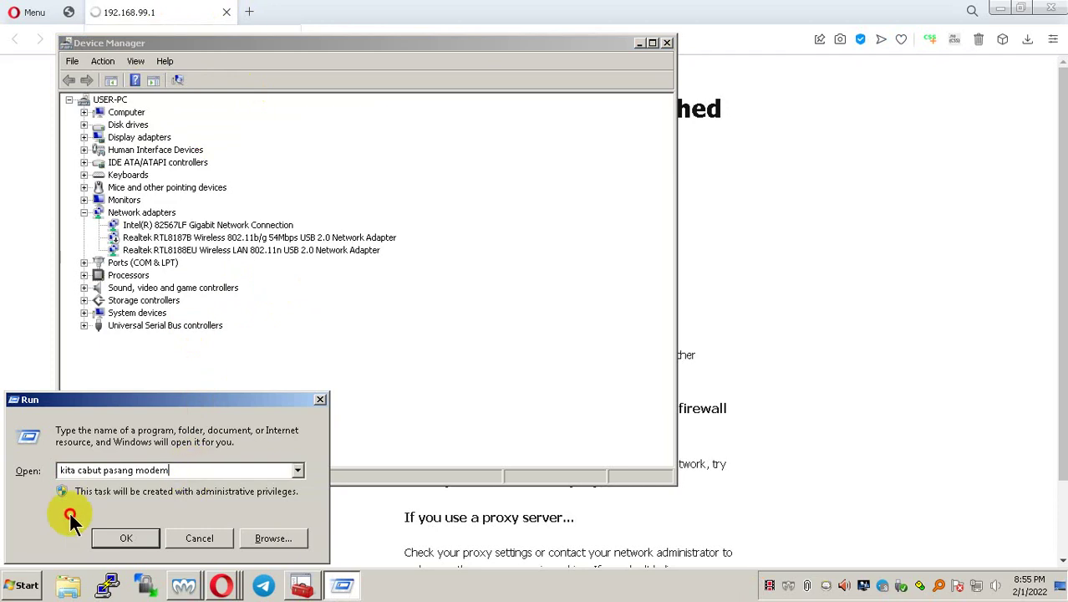
{"action": "left_click_drag", "start_coordinate": [167, 471], "coordinate": [60, 485]}
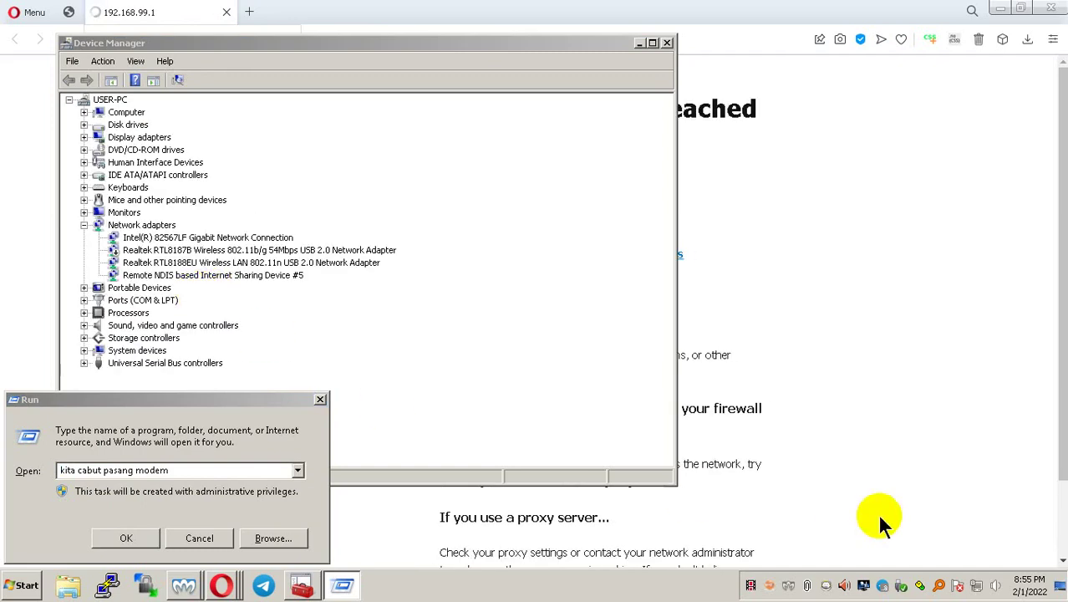
Check the list of currently connected networks for the modem.
{"action": "left_click", "coordinate": [978, 586]}
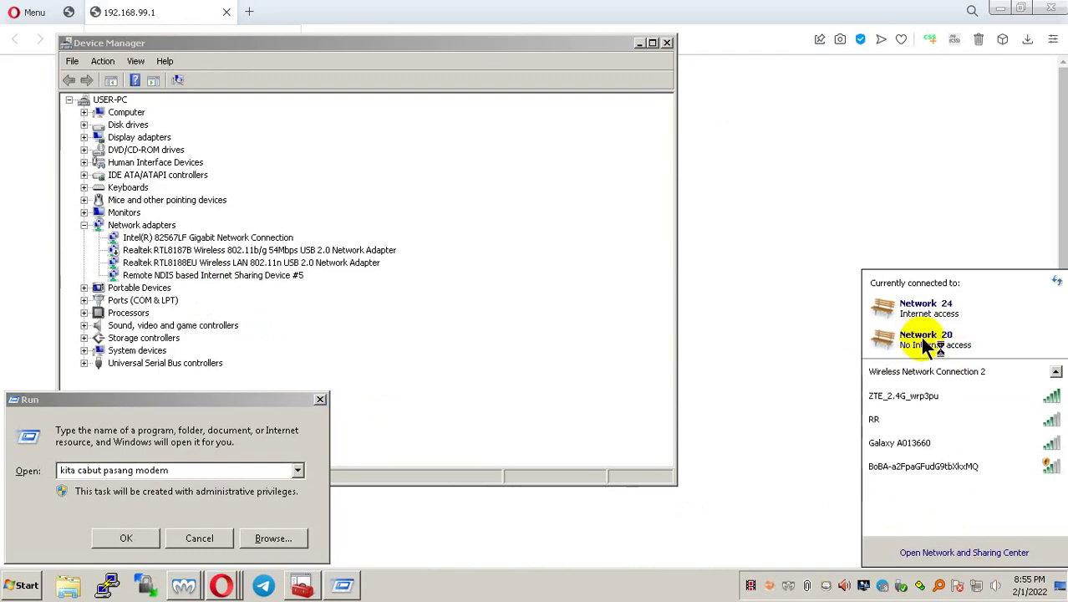
{"action": "left_click", "coordinate": [769, 330]}
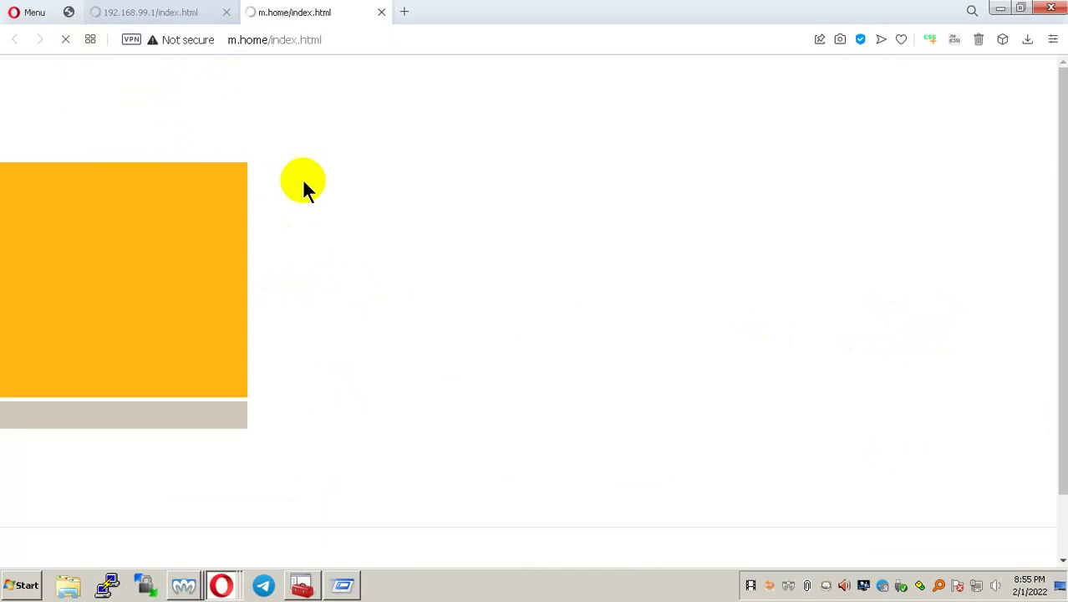
Return to the modem page at 192.168.99.1, close the extra m.home page and start the modem's data connection.
{"action": "left_click", "coordinate": [200, 12]}
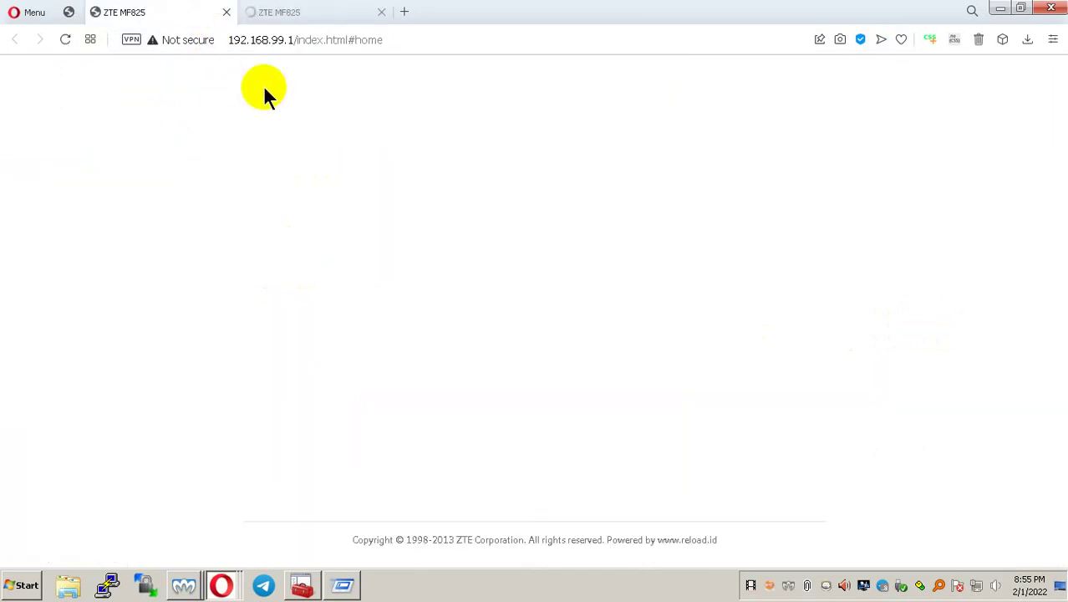
{"action": "middle_click", "coordinate": [298, 11]}
{"action": "left_click", "coordinate": [434, 259]}
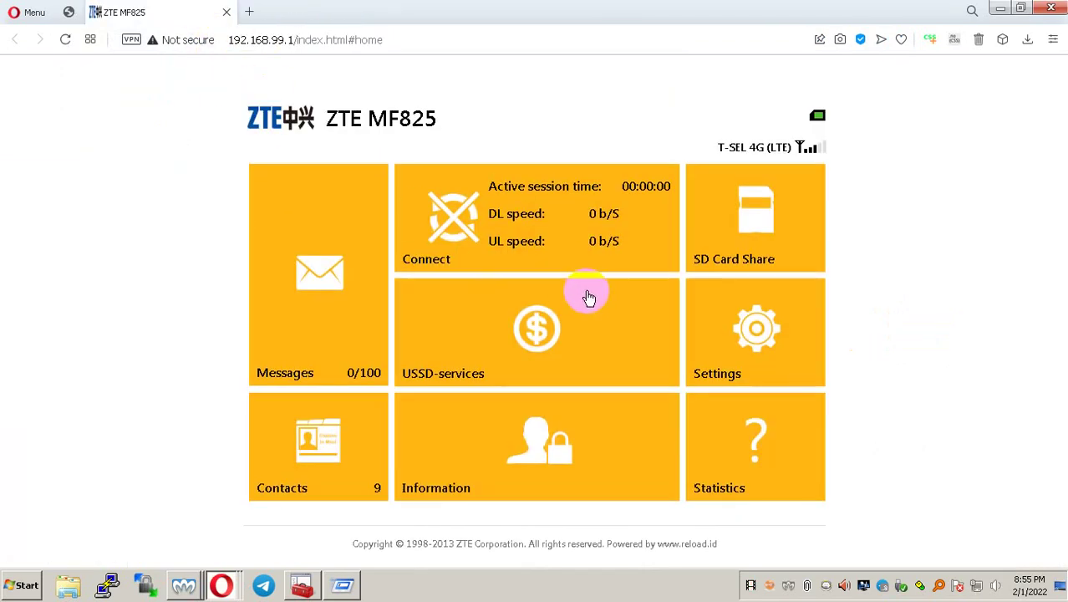
Check the Remote NDIS adapter in Device Manager again and close Device Manager.
{"action": "left_click", "coordinate": [323, 588]}
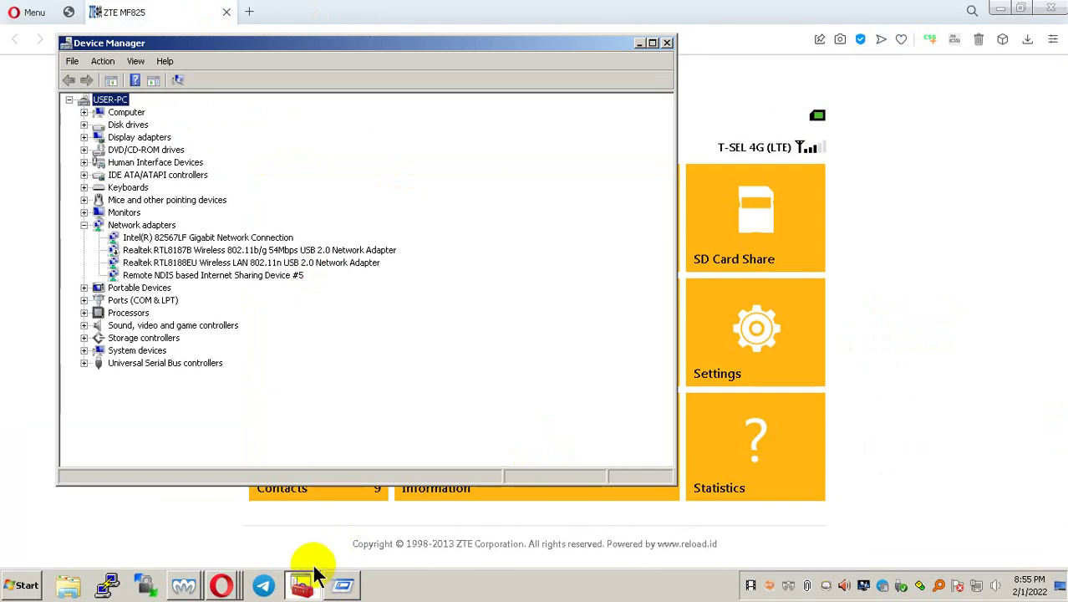
{"action": "left_click", "coordinate": [293, 275]}
{"action": "left_click", "coordinate": [668, 43]}
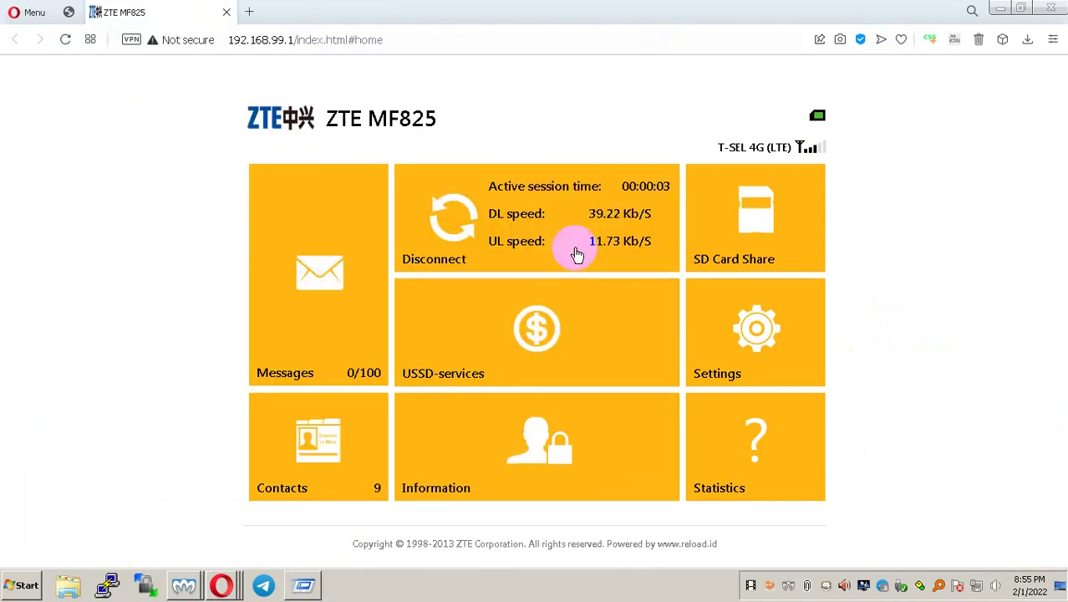
Bring up the Run dialog holding the on-screen note and dismiss it without running anything.
{"action": "left_click", "coordinate": [303, 585]}
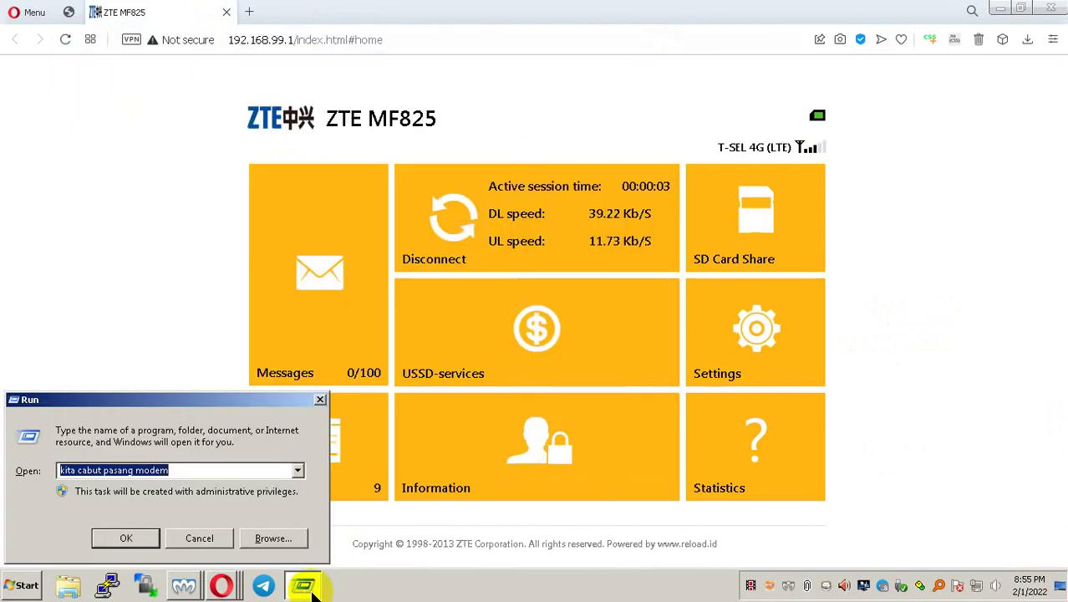
{"action": "left_click", "coordinate": [197, 539]}
{"action": "left_click", "coordinate": [10, 589]}
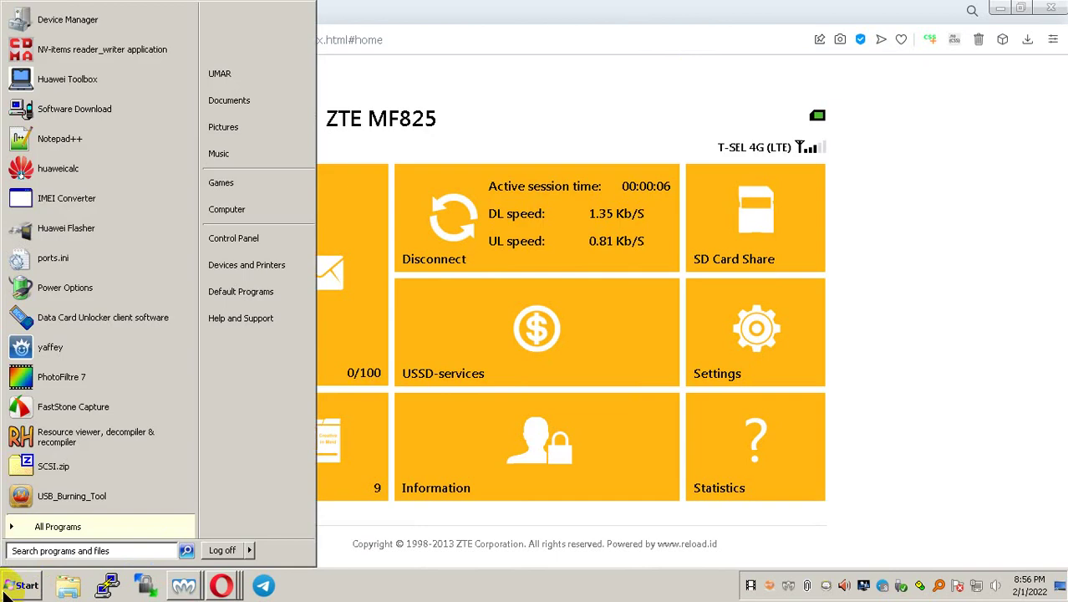
{"action": "left_click", "coordinate": [10, 585]}
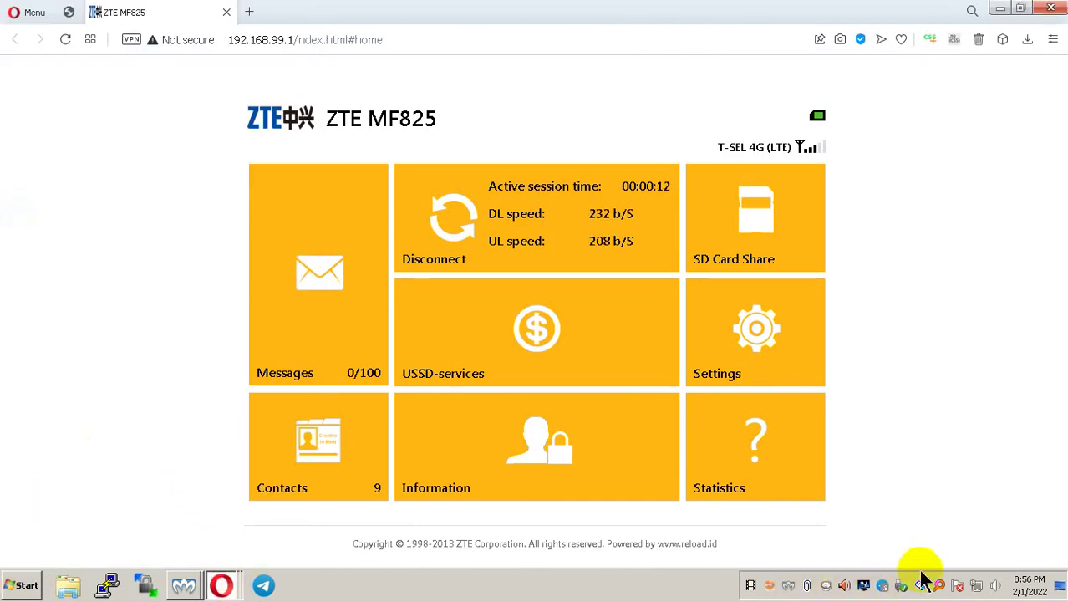
Switch to PuTTY and open a Telnet session to 192.168.99.1 on port 23.
{"action": "left_click", "coordinate": [108, 585]}
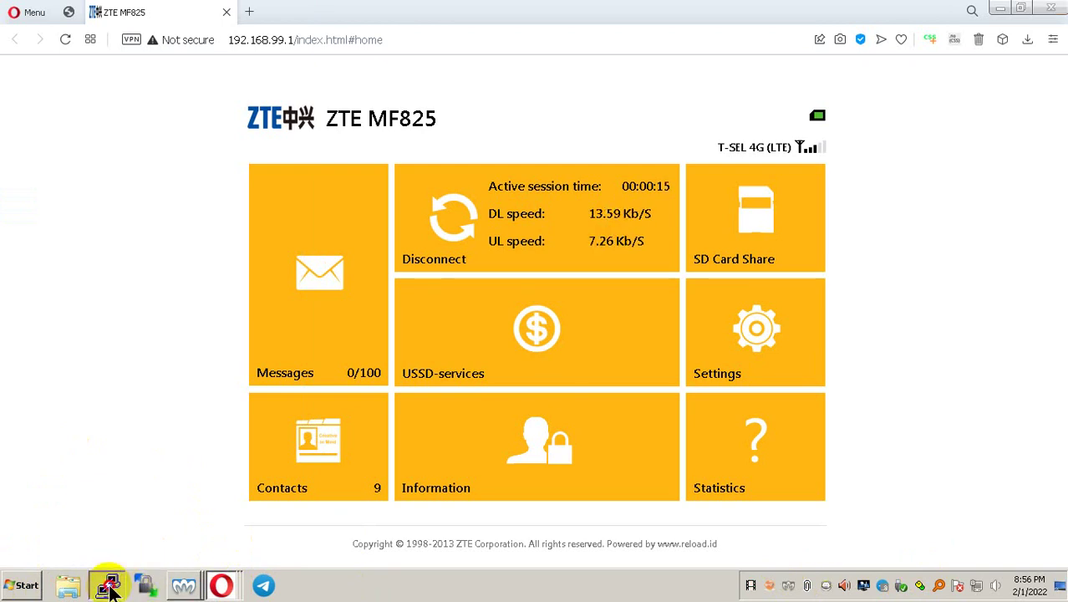
{"action": "left_click_drag", "start_coordinate": [502, 140], "coordinate": [361, 202]}
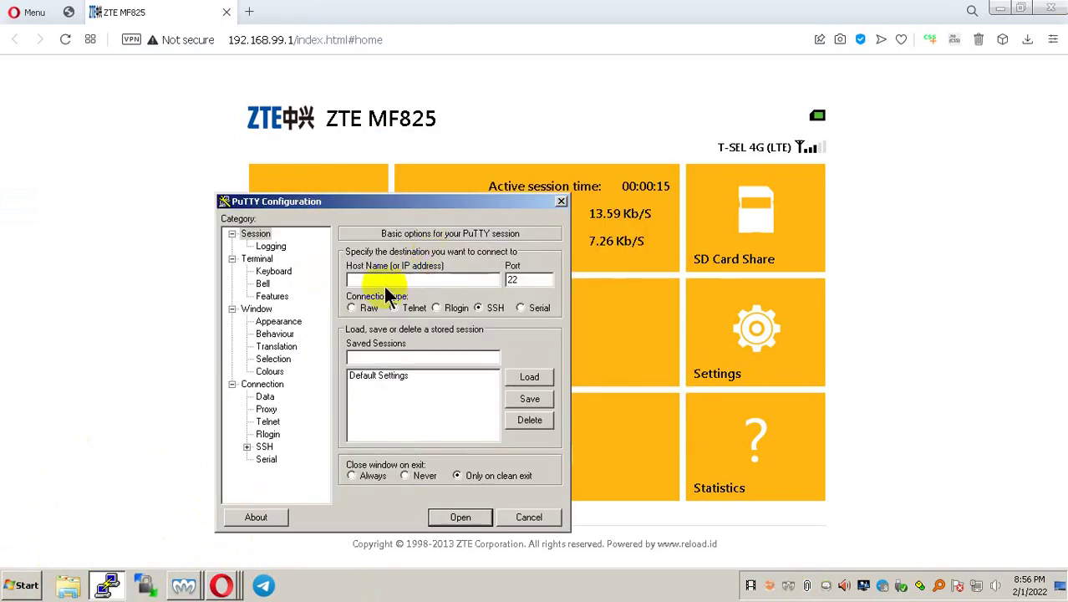
{"action": "left_click", "coordinate": [392, 308]}
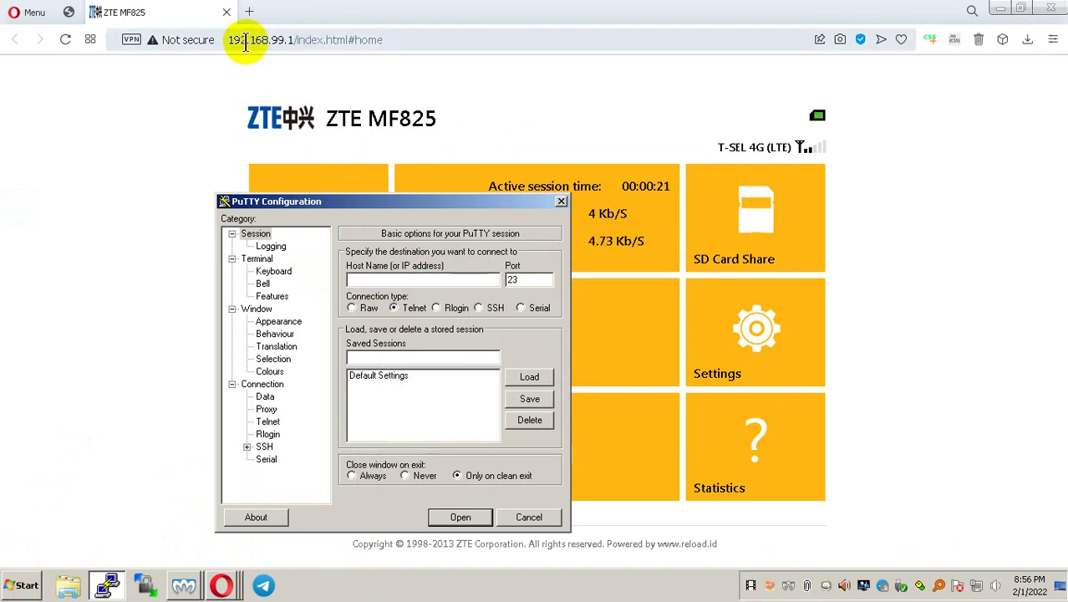
{"action": "left_click", "coordinate": [415, 280]}
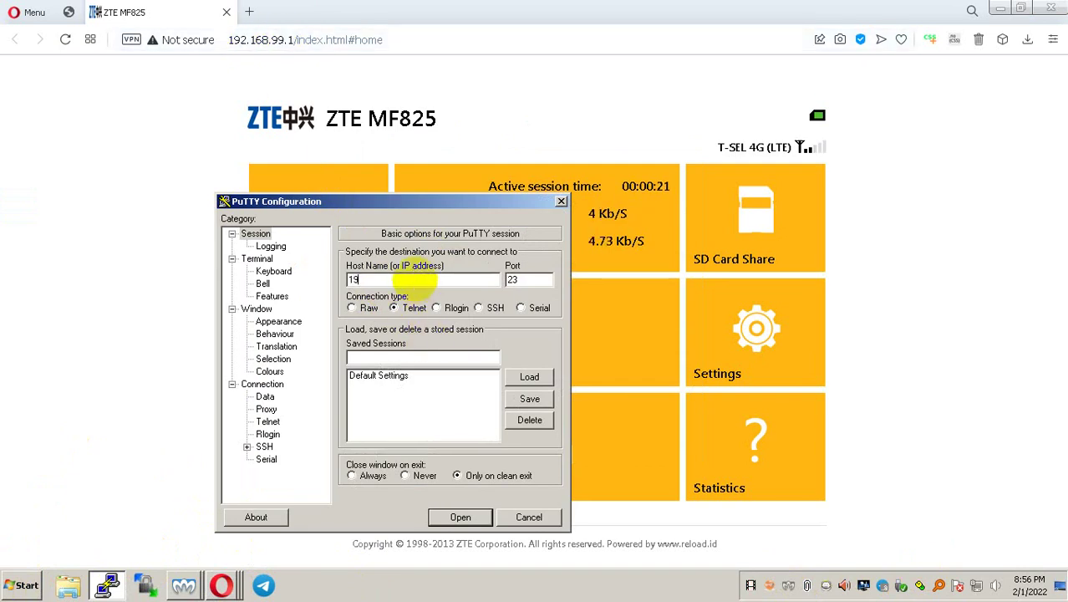
{"action": "type", "text": "192.168.99.1"}
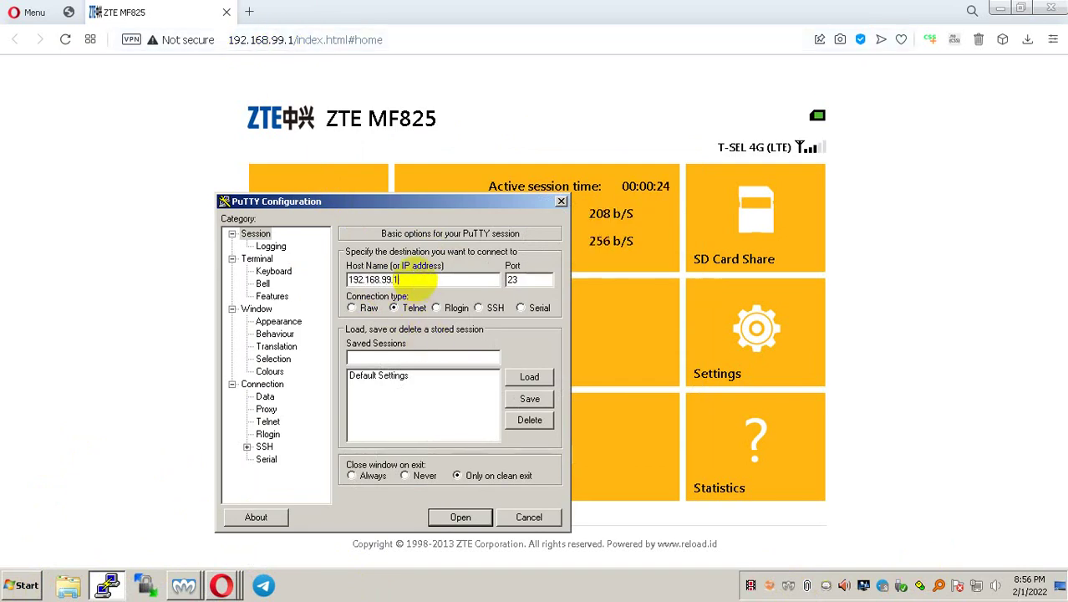
{"action": "key", "text": "Return"}
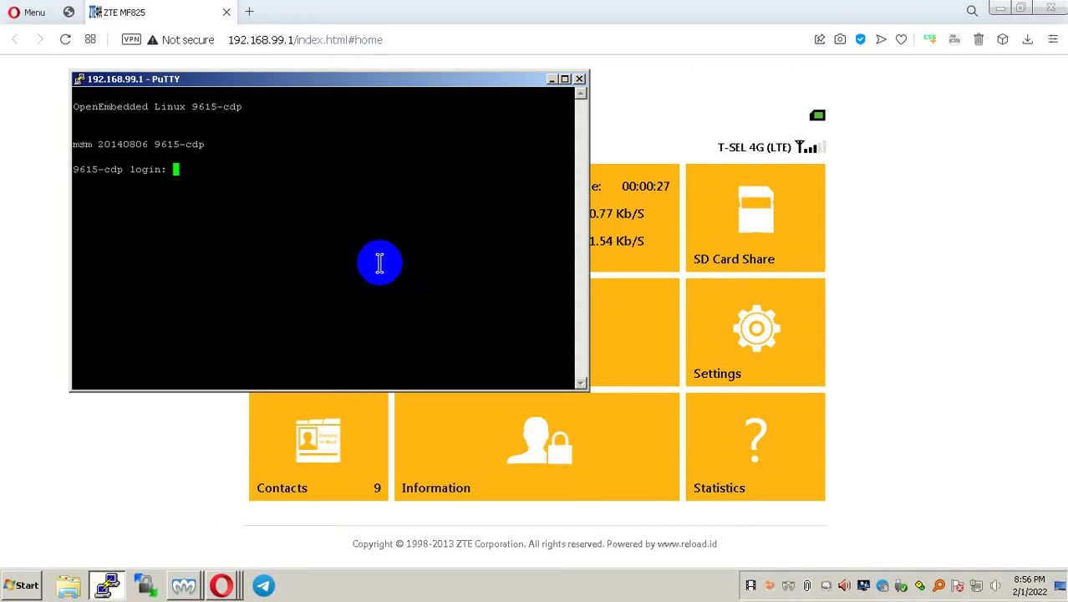
Log in to the modem's Telnet shell as root with the account password.
{"action": "type", "text": "root"}
{"action": "key", "text": "Return"}
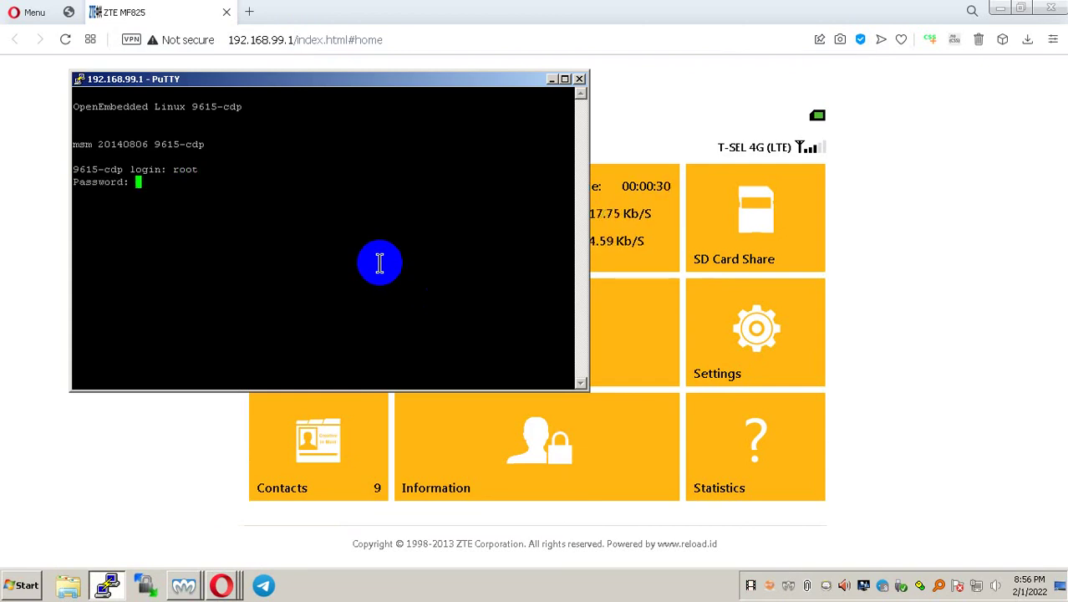
{"action": "key", "text": "Return"}
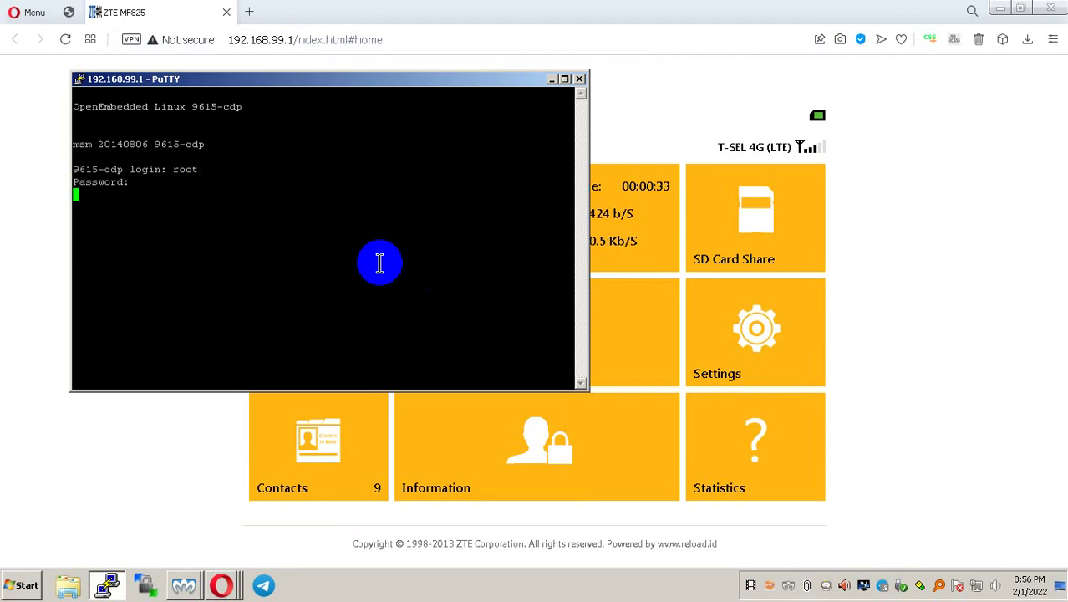
Change to the /usr/bin directory on the modem and list its contents with ls.
{"action": "type", "text": "cd /usr/bin"}
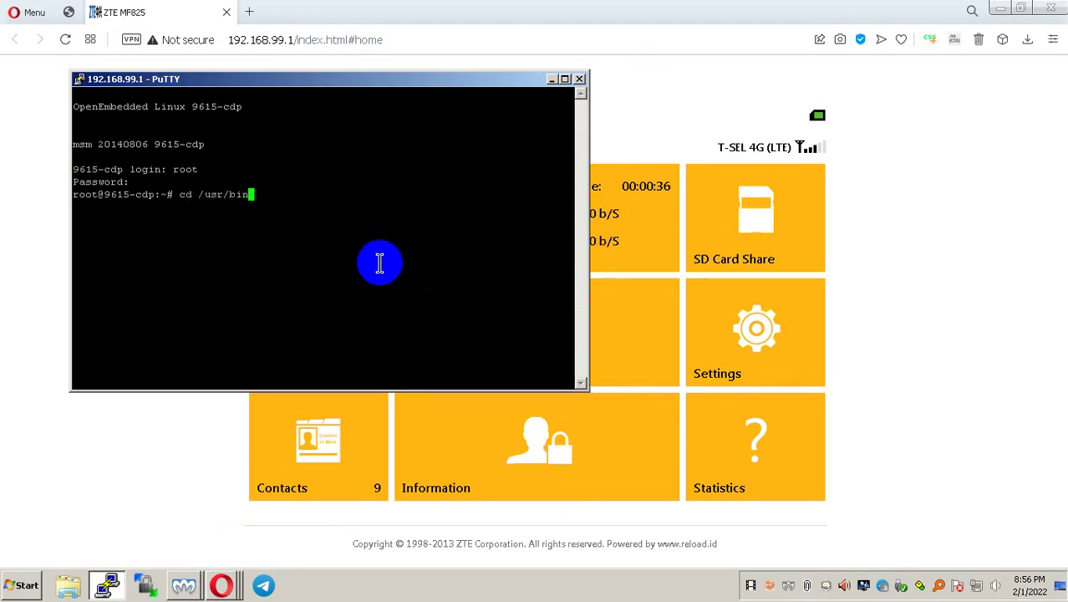
{"action": "key", "text": "Return"}
{"action": "key", "text": "Return"}
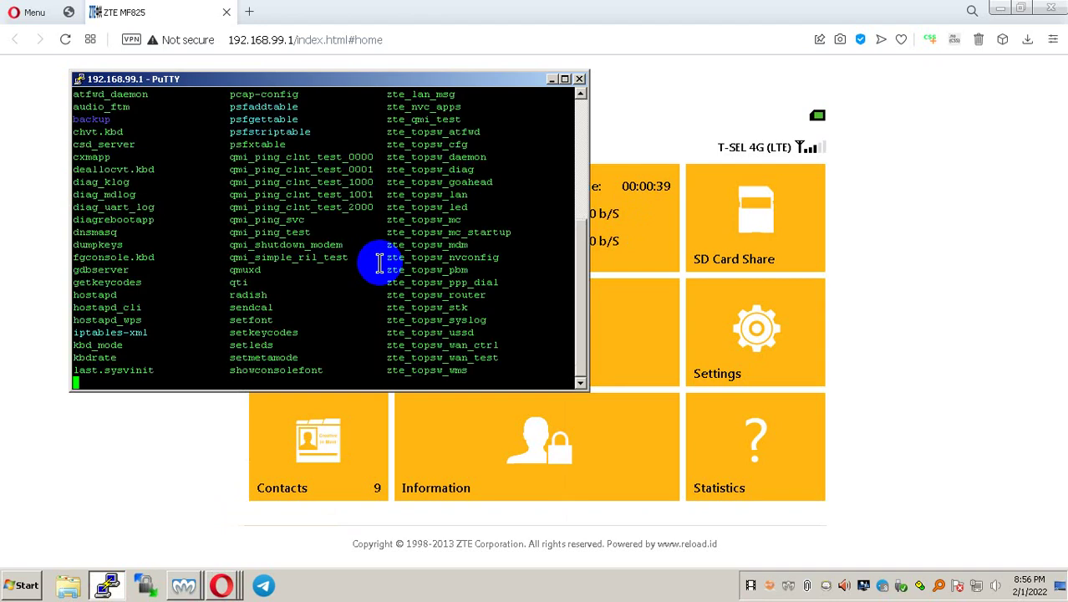
Examine the /usr/bin listing, paying attention to the zte_topsw_mc and zte_topsw_mc_startup files.
{"action": "scroll", "coordinate": [441, 281], "scroll_direction": "up", "scroll_amount": 5}
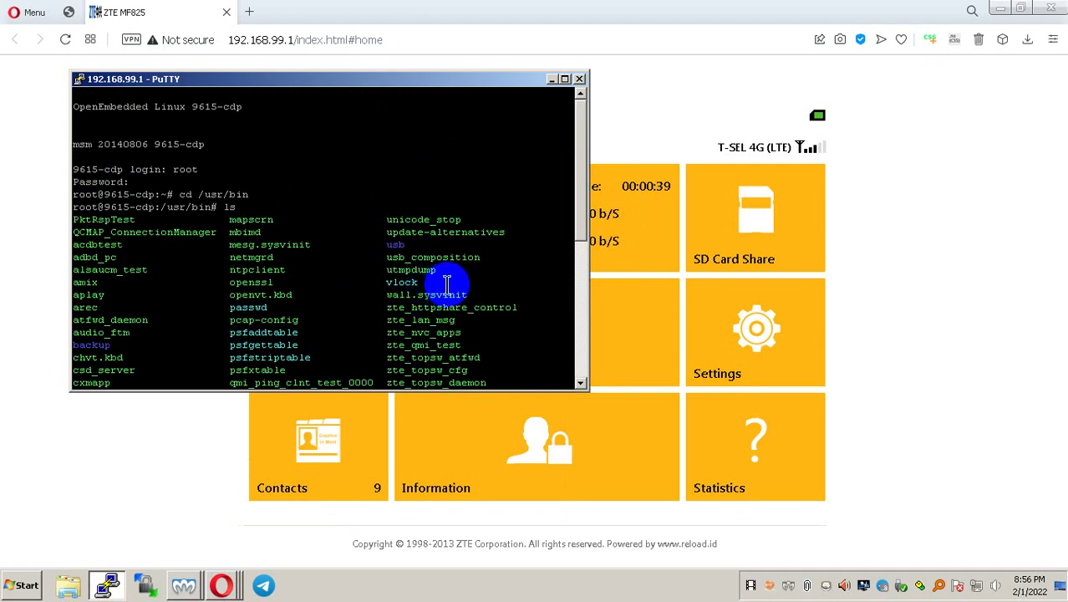
{"action": "scroll", "coordinate": [452, 281], "scroll_direction": "down", "scroll_amount": 1}
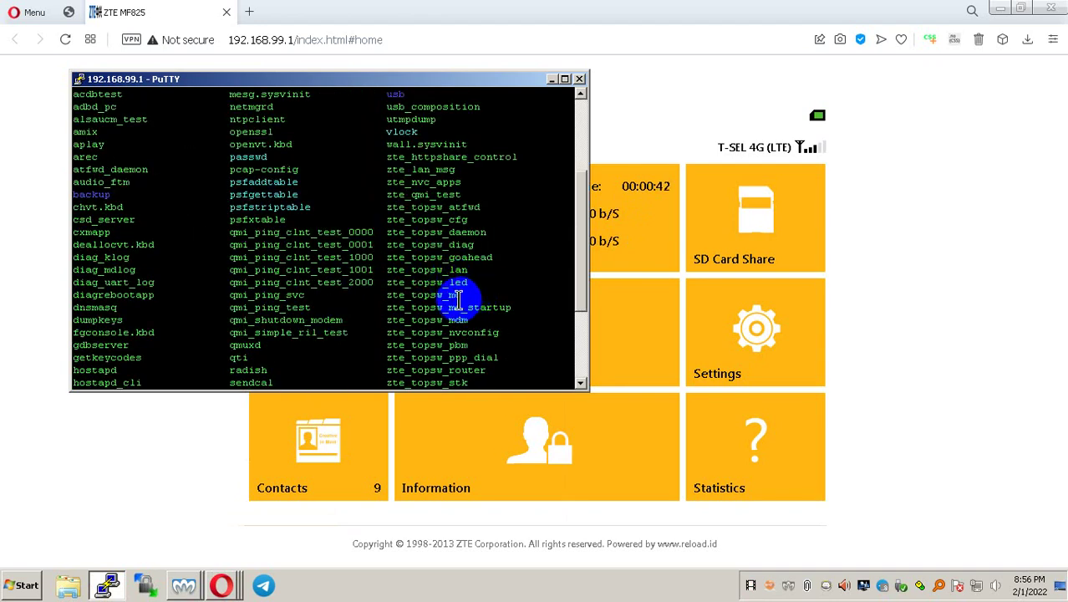
{"action": "left_click_drag", "start_coordinate": [389, 295], "coordinate": [500, 298]}
{"action": "left_click", "coordinate": [500, 305]}
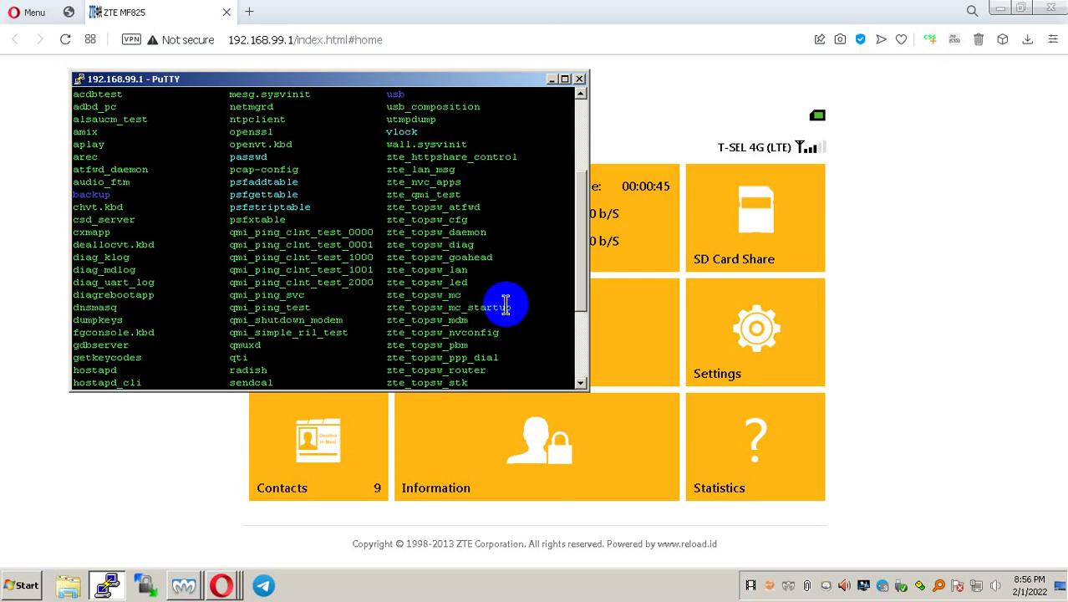
{"action": "left_click_drag", "start_coordinate": [393, 306], "coordinate": [502, 306]}
{"action": "left_click", "coordinate": [422, 320]}
{"action": "scroll", "coordinate": [422, 320], "scroll_direction": "down", "scroll_amount": 4}
{"action": "scroll", "coordinate": [423, 320], "scroll_direction": "up", "scroll_amount": 5}
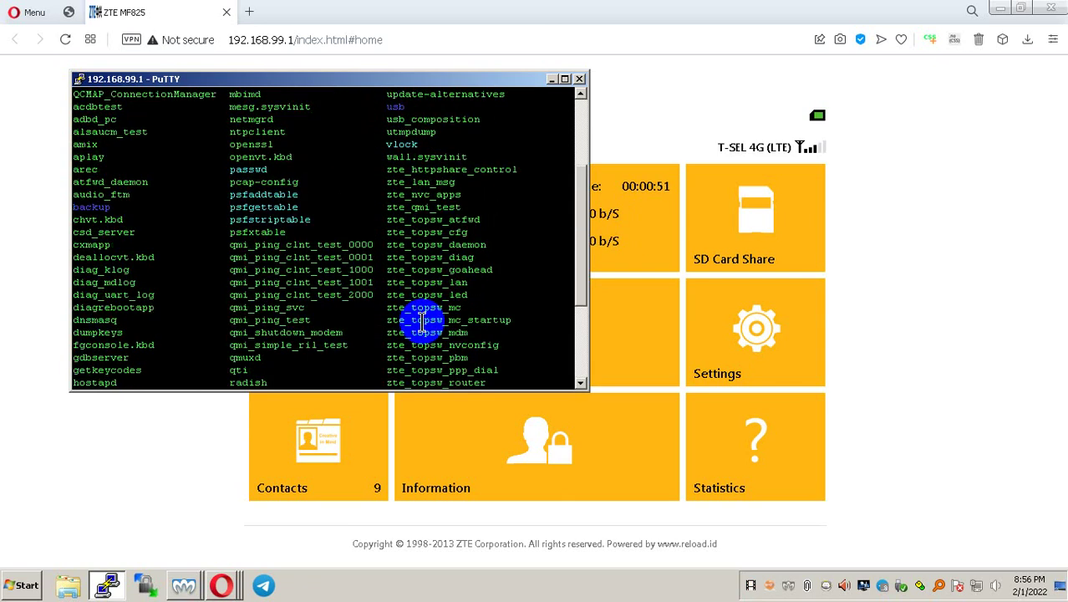
{"action": "scroll", "coordinate": [422, 320], "scroll_direction": "down", "scroll_amount": 5}
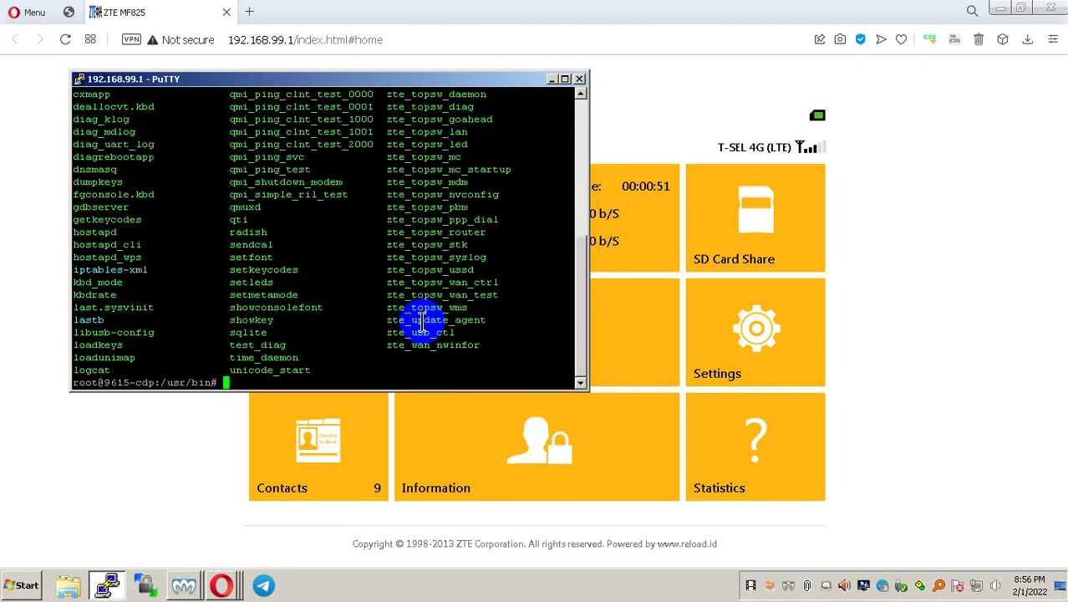
Delete the backup folder and its contents from /usr/bin with rm backup -r.
{"action": "key", "text": "BackSpace"}
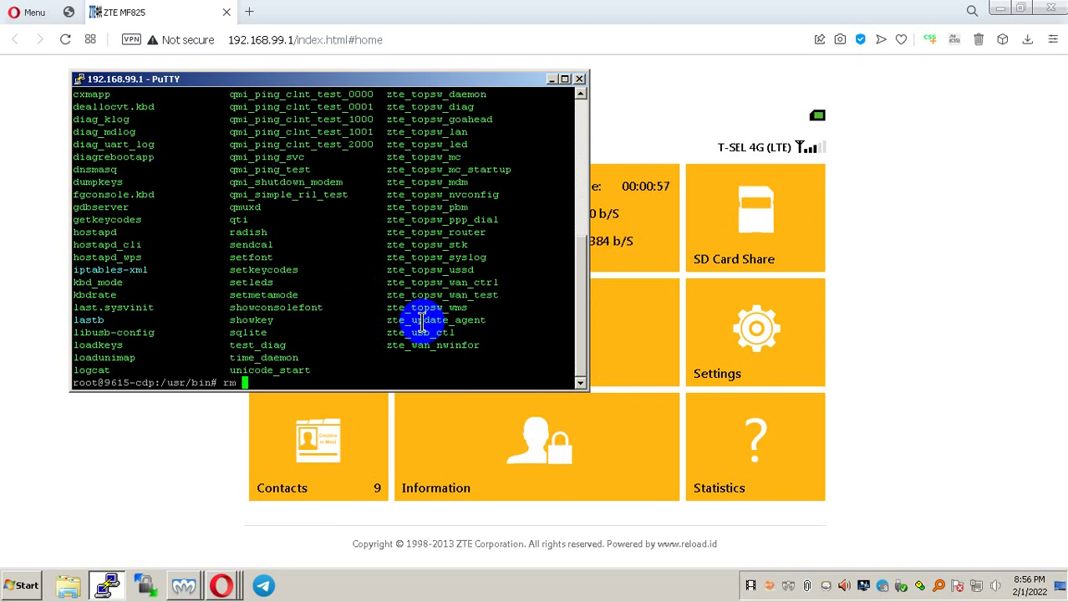
{"action": "type", "text": "backup -r"}
{"action": "key", "text": "Return"}
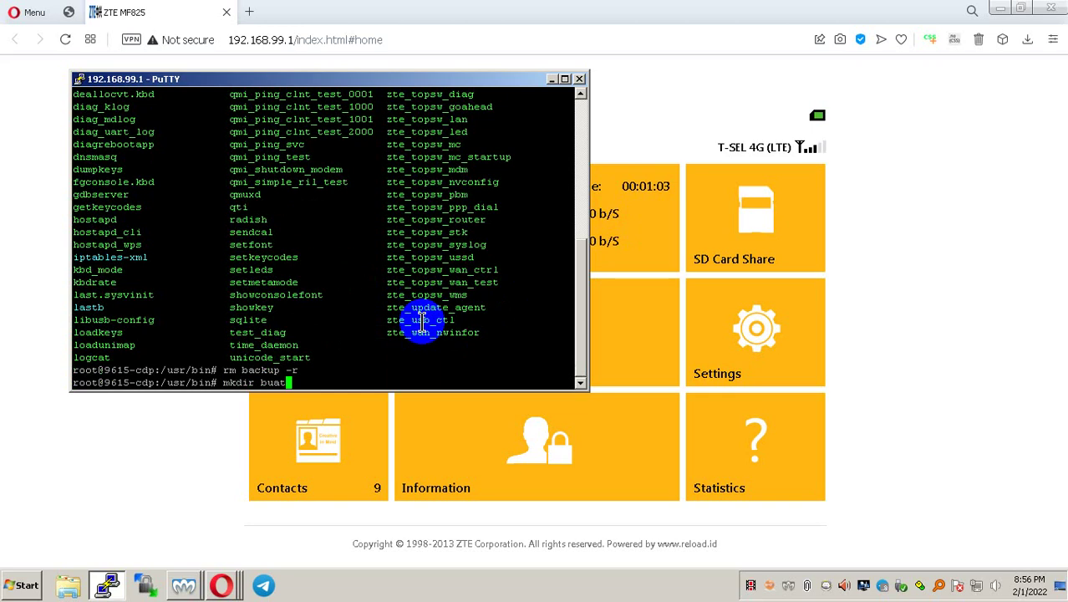
Create a folder named buatfolder in /usr/bin with mkdir.
{"action": "type", "text": "buatfolder"}
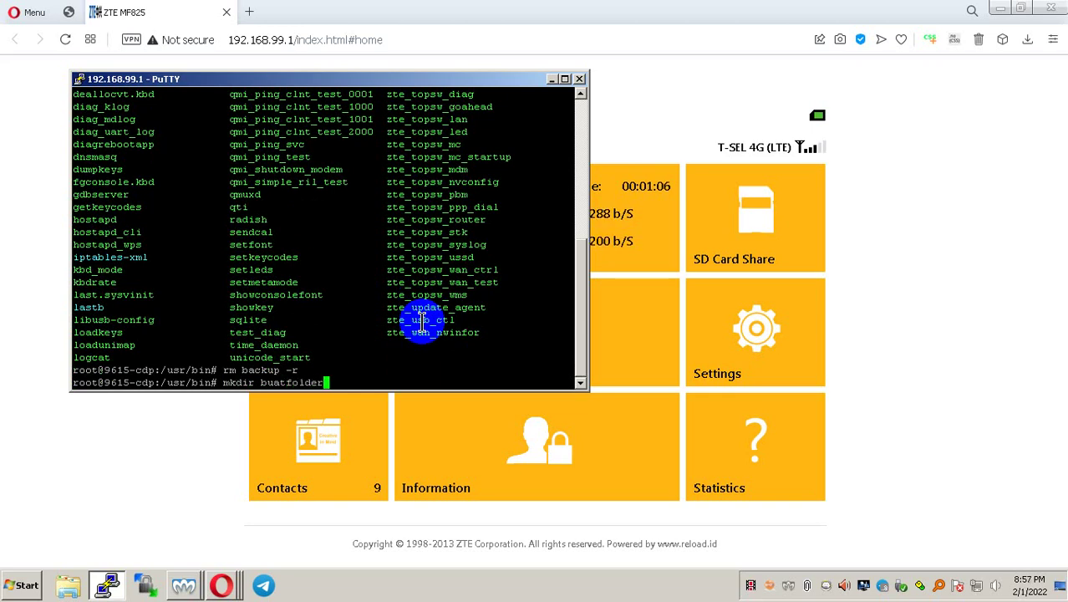